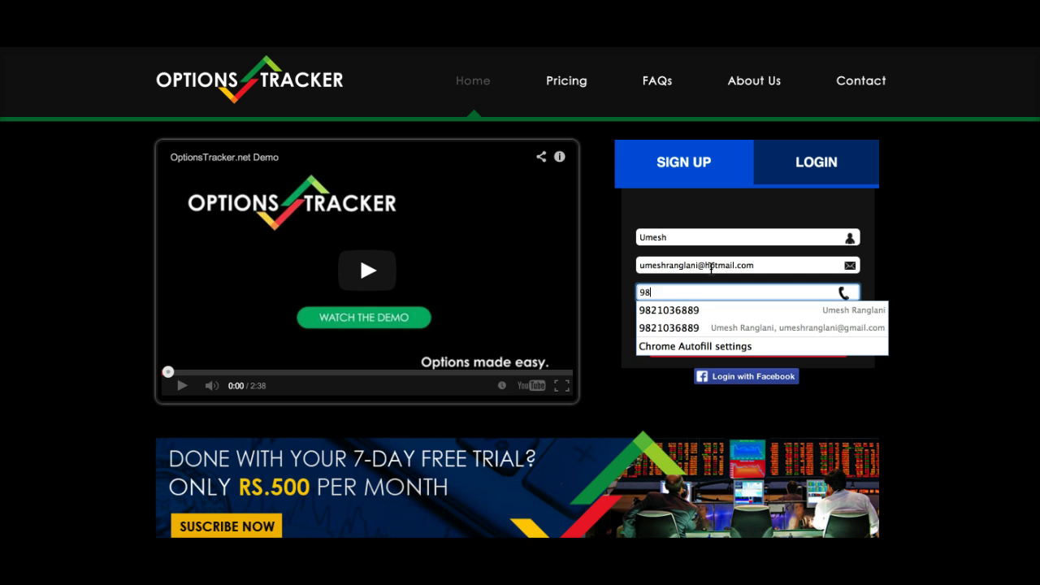
- Enter the mobile number and a password on the sign-up form, then submit the registration
text(36889)
key(Tab)
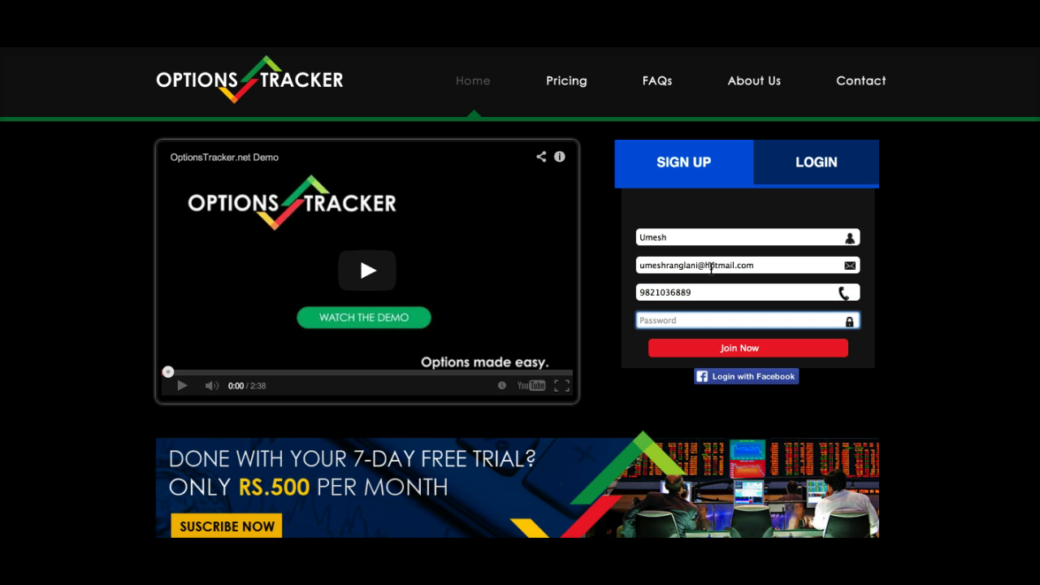
text(••••••••)
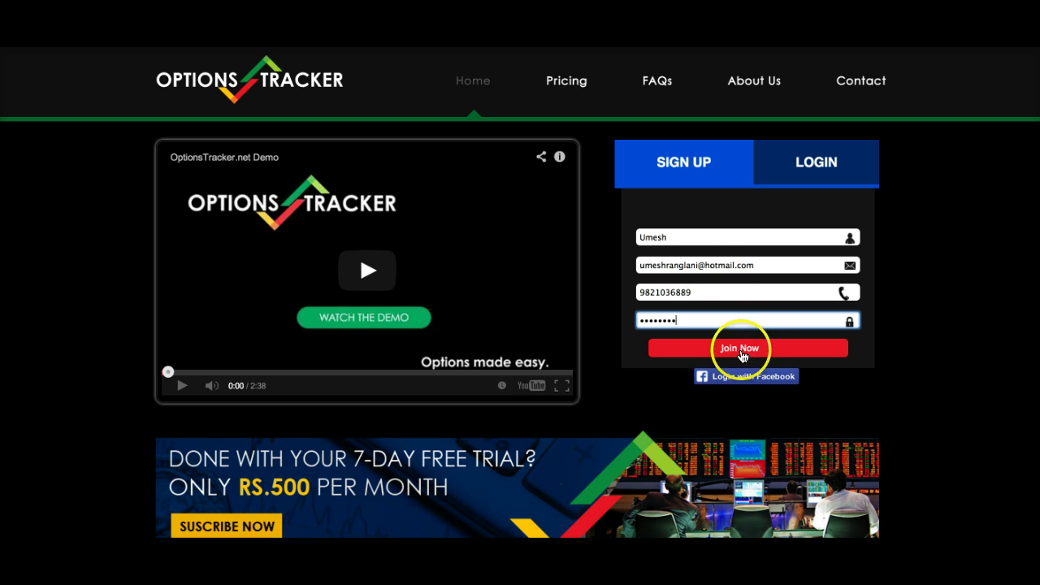
click(739, 352)
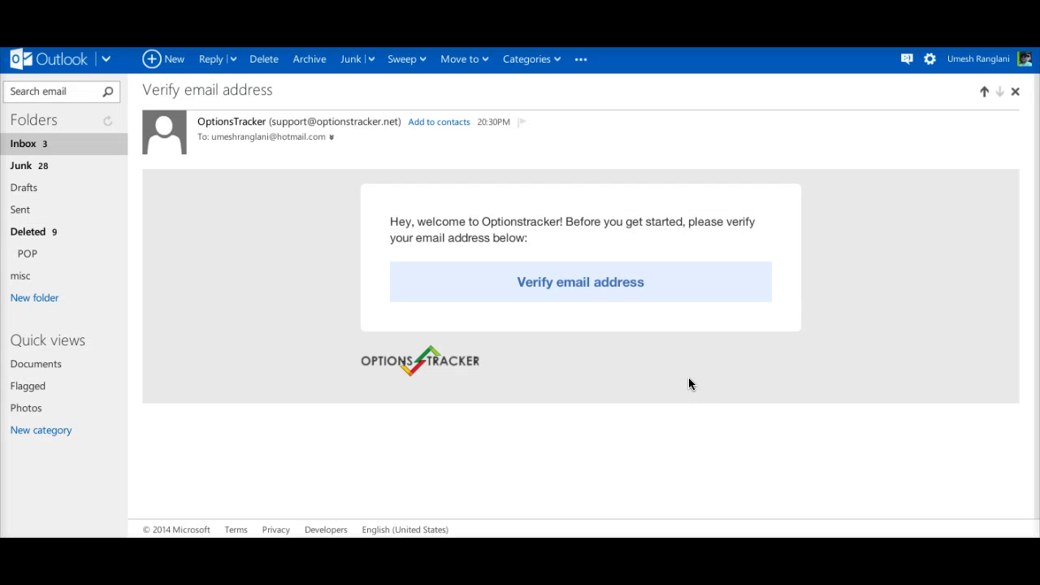
- Click Verify email address in the OptionsTracker welcome email
click(569, 286)
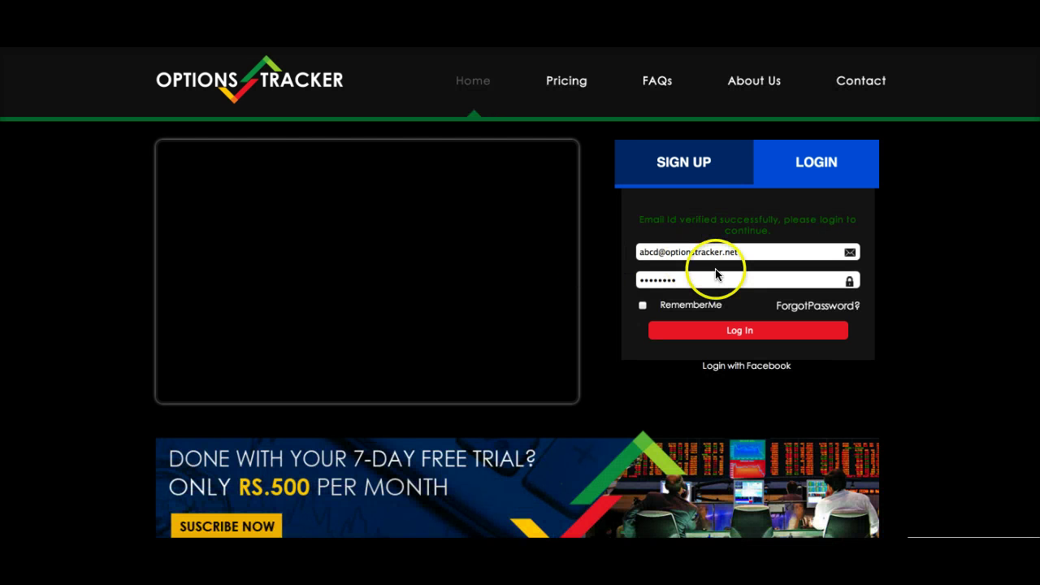
- Correct the pre-filled login email to the account's Hotmail address
double_click(746, 252)
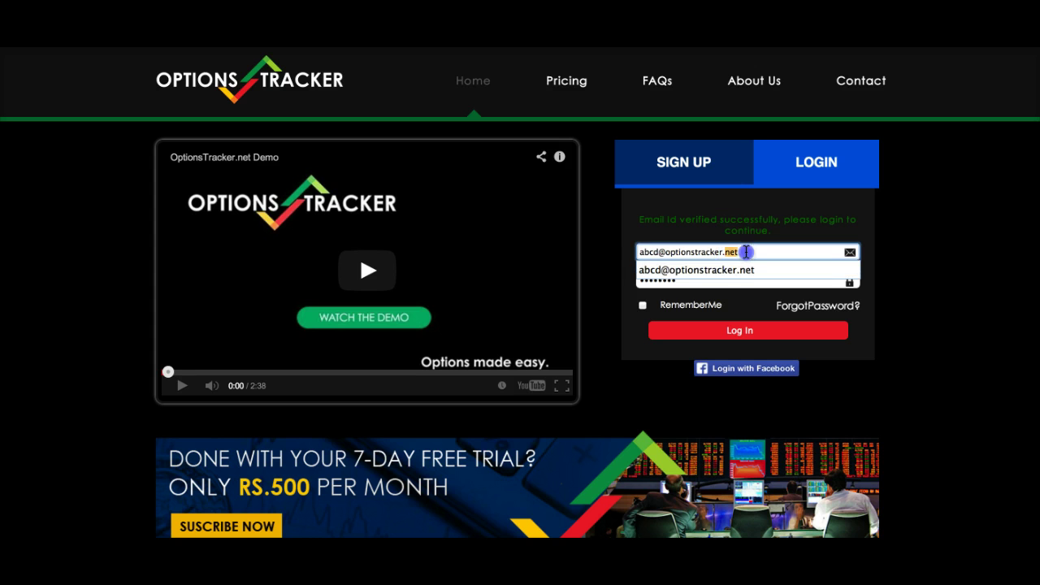
triple_click(746, 252)
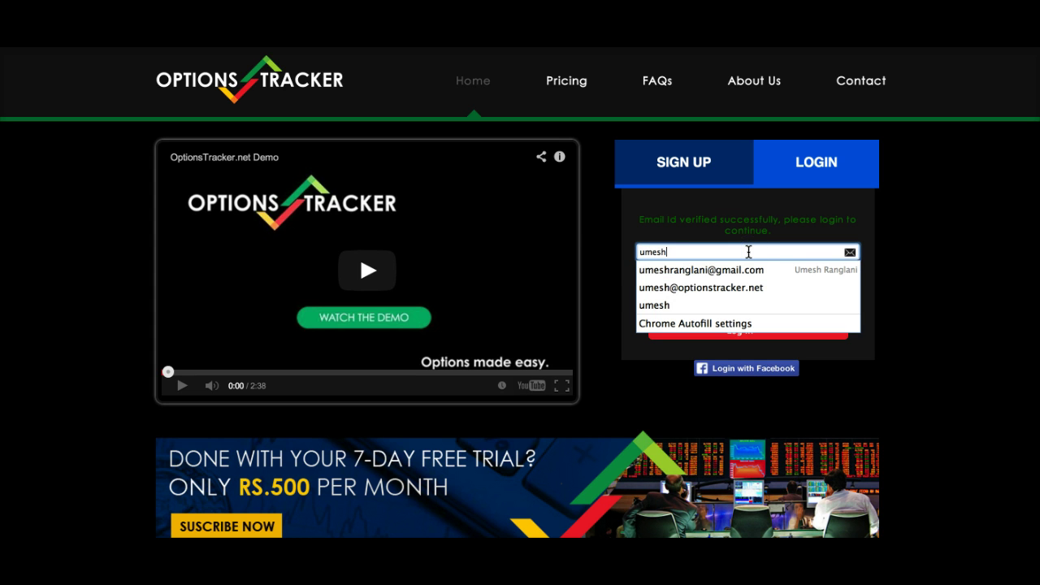
key(Down)
key(Down)
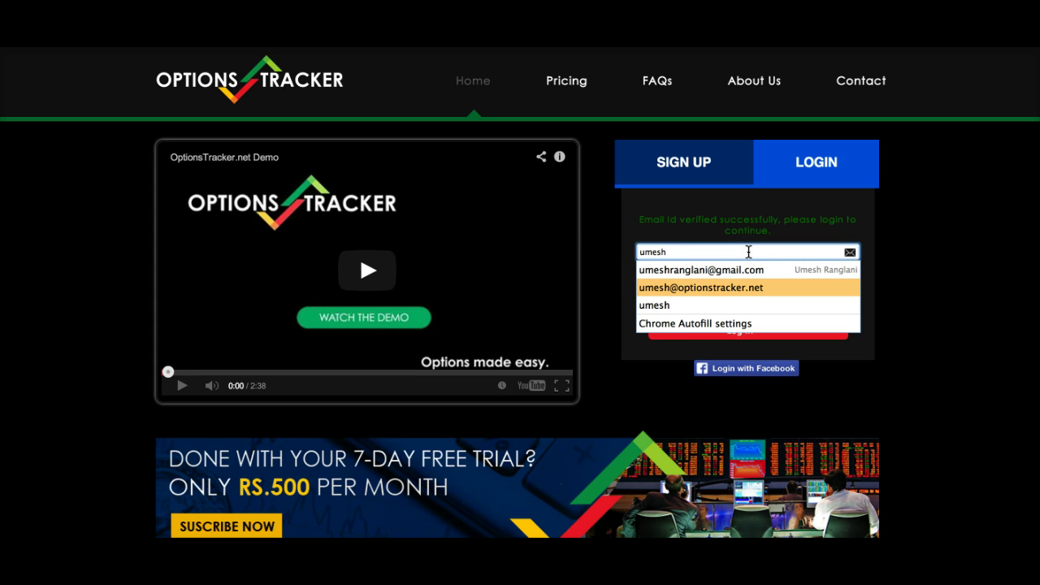
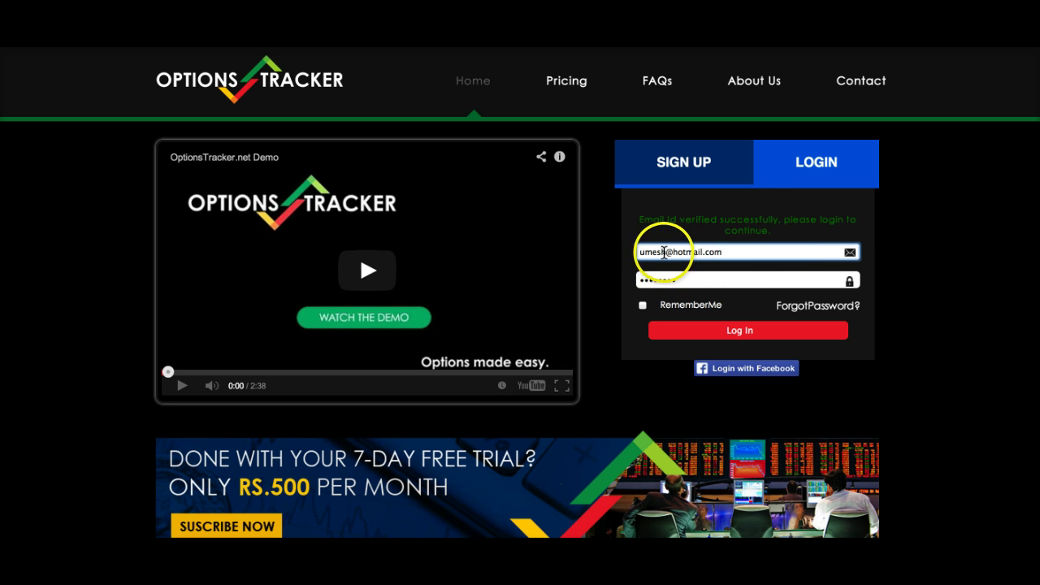
click(665, 252)
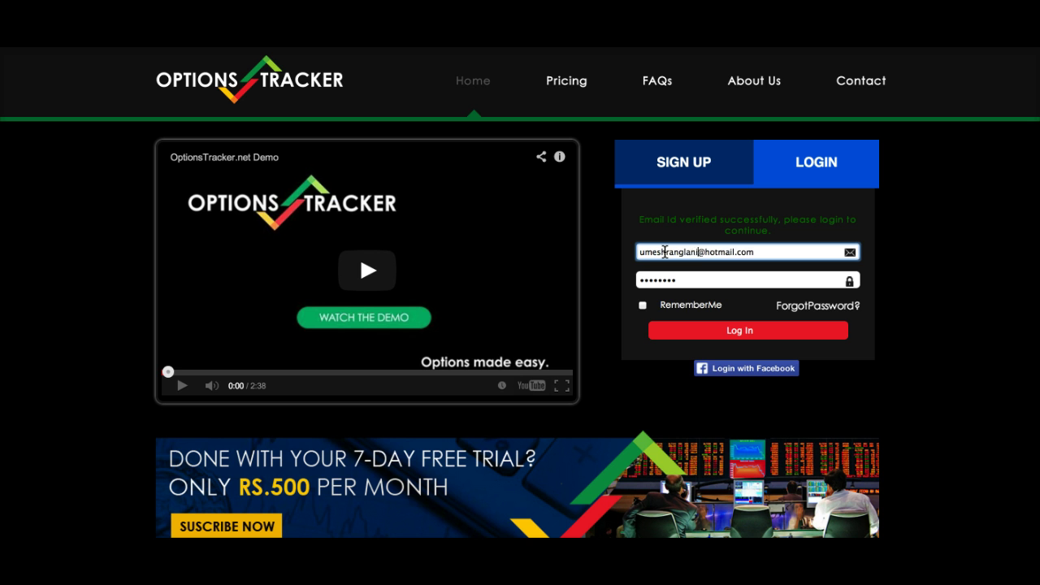
- Re-enter the password, tick RememberMe and log in
click(667, 280)
key(BackSpace)
key(BackSpace)
key(BackSpace)
key(BackSpace)
key(BackSpace)
key(BackSpace)
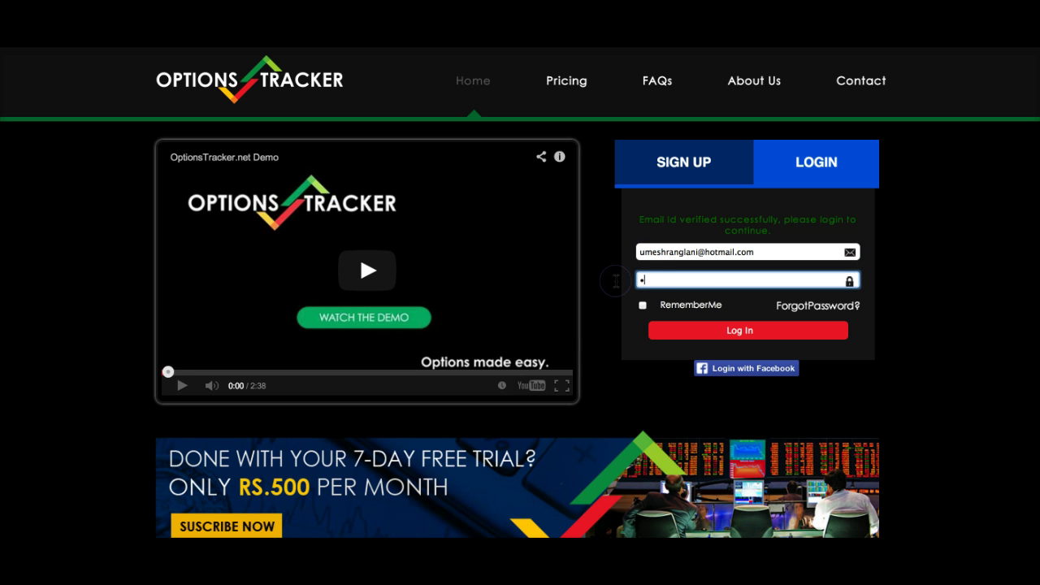
text(••••••••)
click(643, 306)
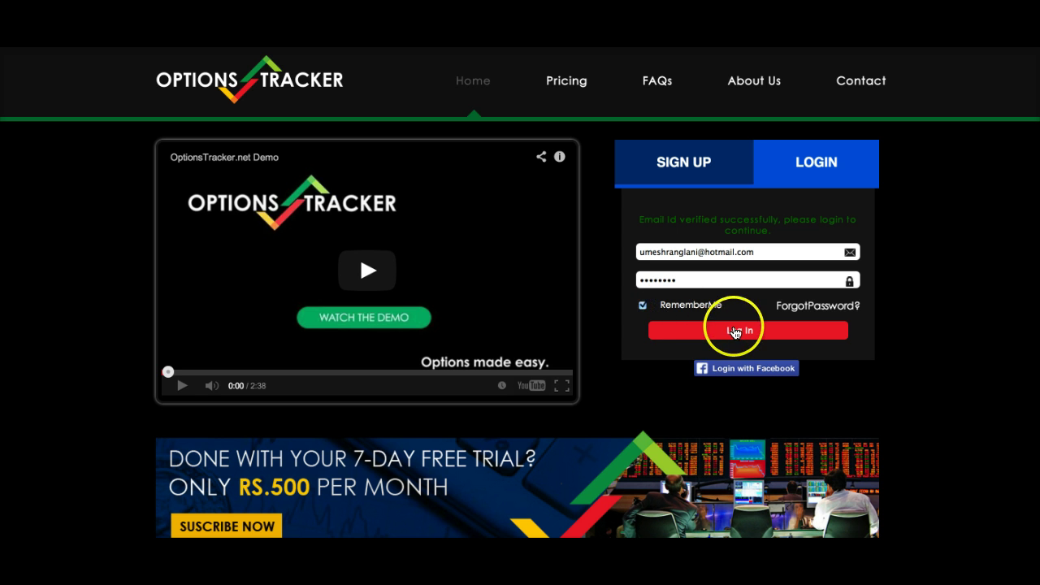
click(734, 331)
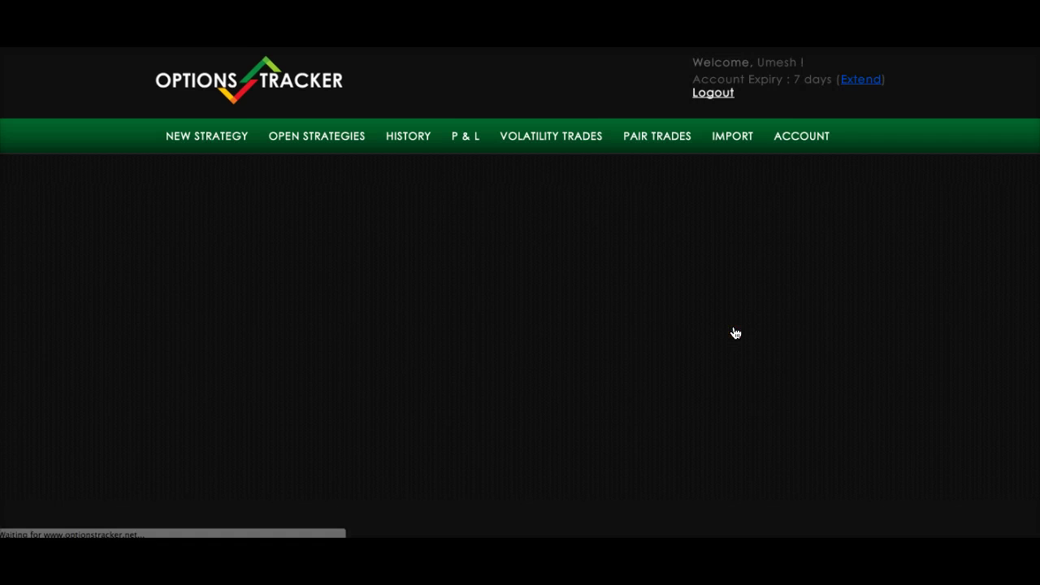
- Open the new strategy page and dismiss the browser's save-password prompt
click(738, 320)
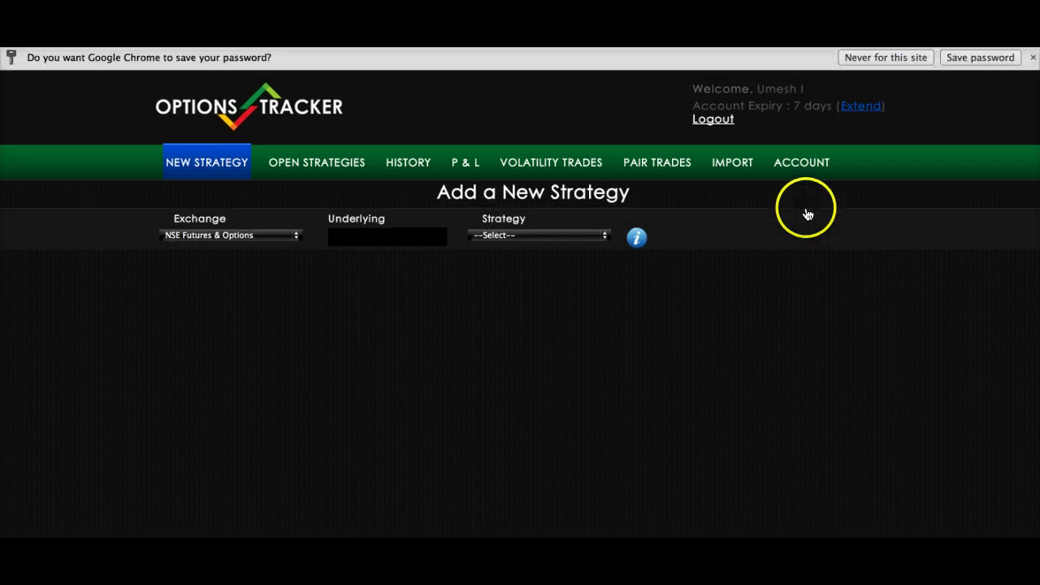
click(886, 57)
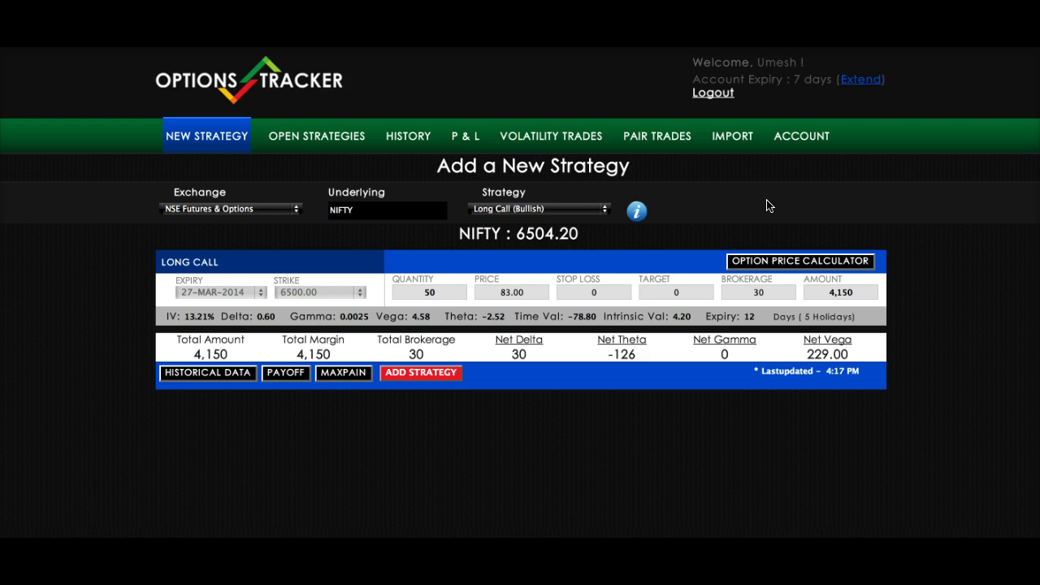
scroll(766, 206, down, 1)
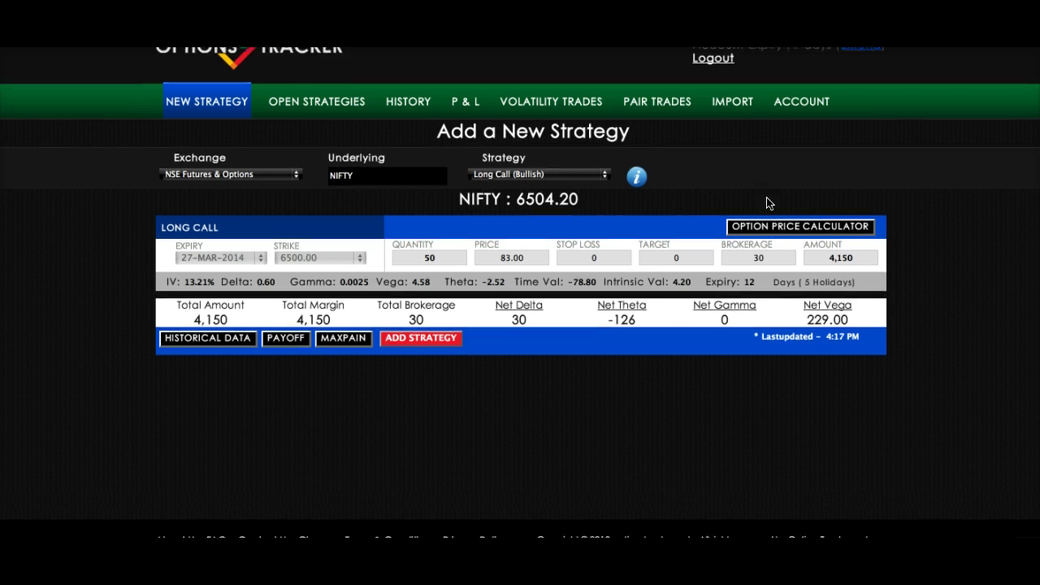
scroll(769, 203, up, 1)
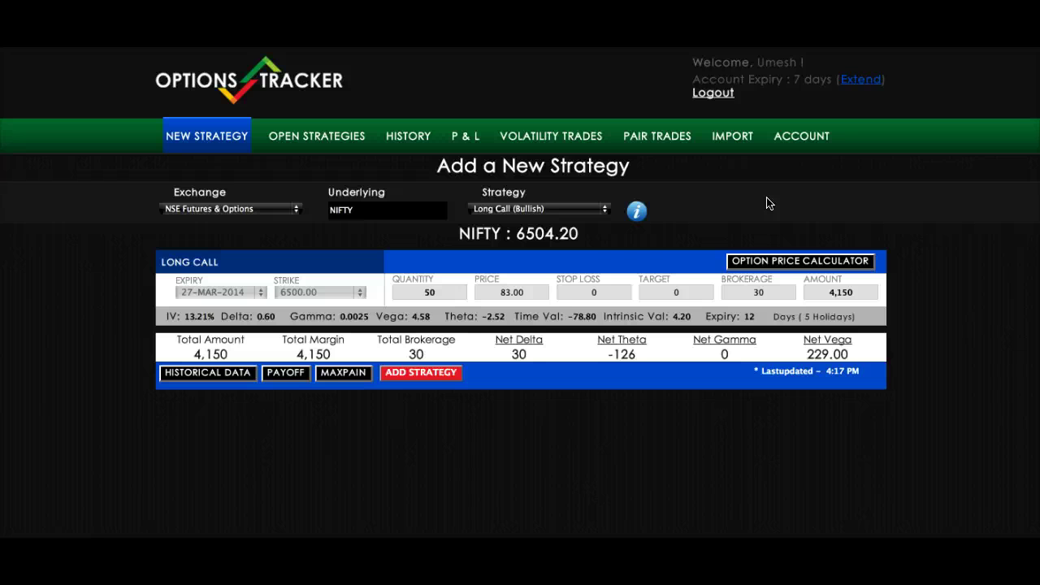
scroll(616, 242, down, 1)
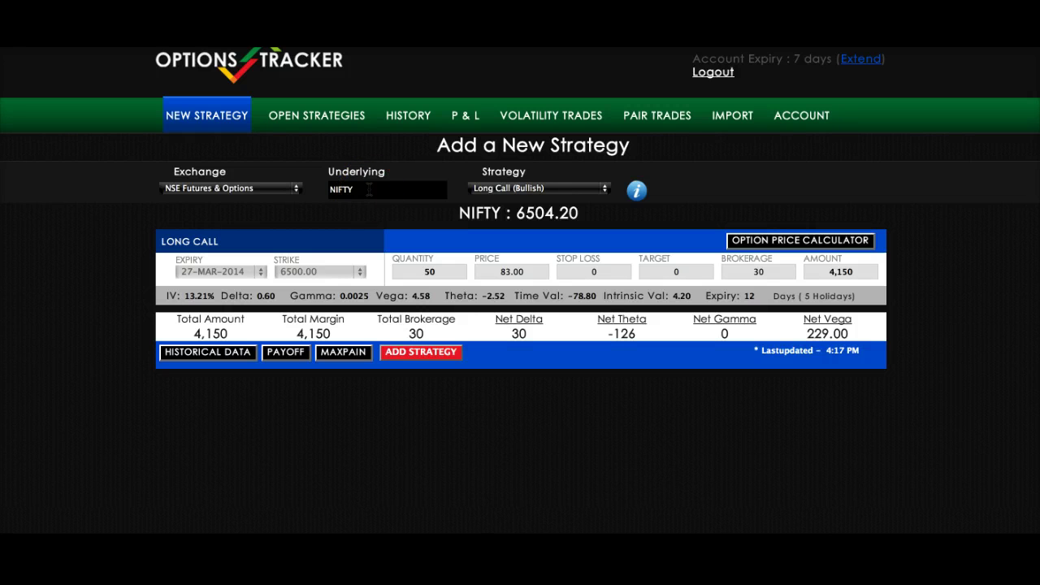
- Review the Strategy dropdown, including Bear Call Spread, keeping Long Call (Bullish) selected
click(518, 188)
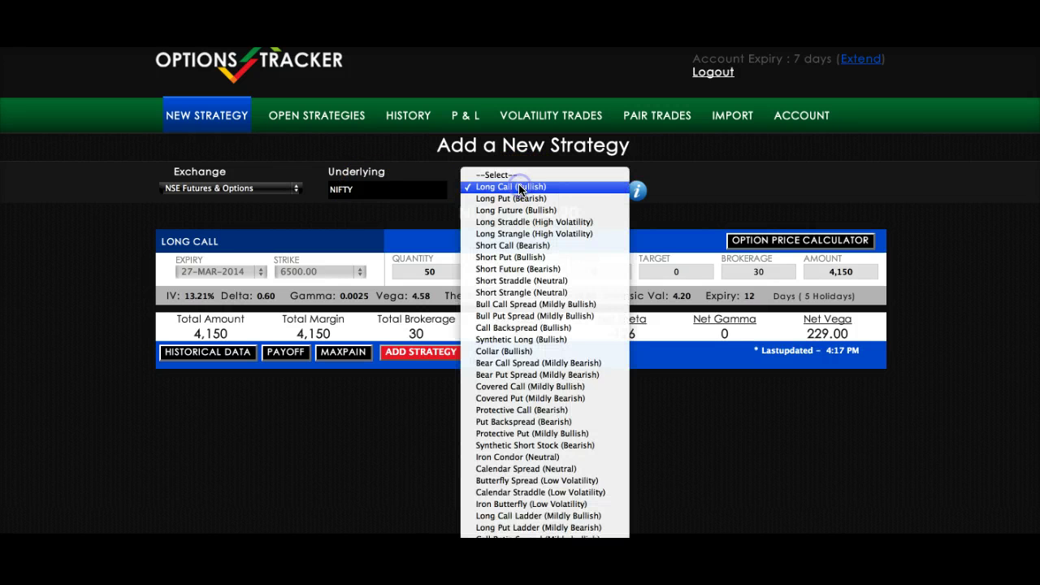
scroll(528, 261, down, 5)
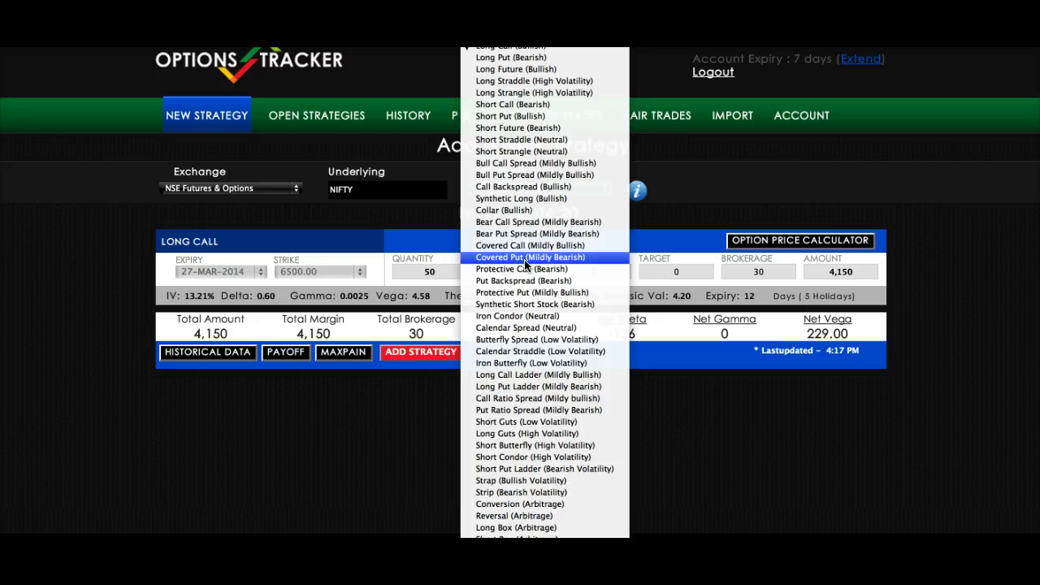
click(551, 221)
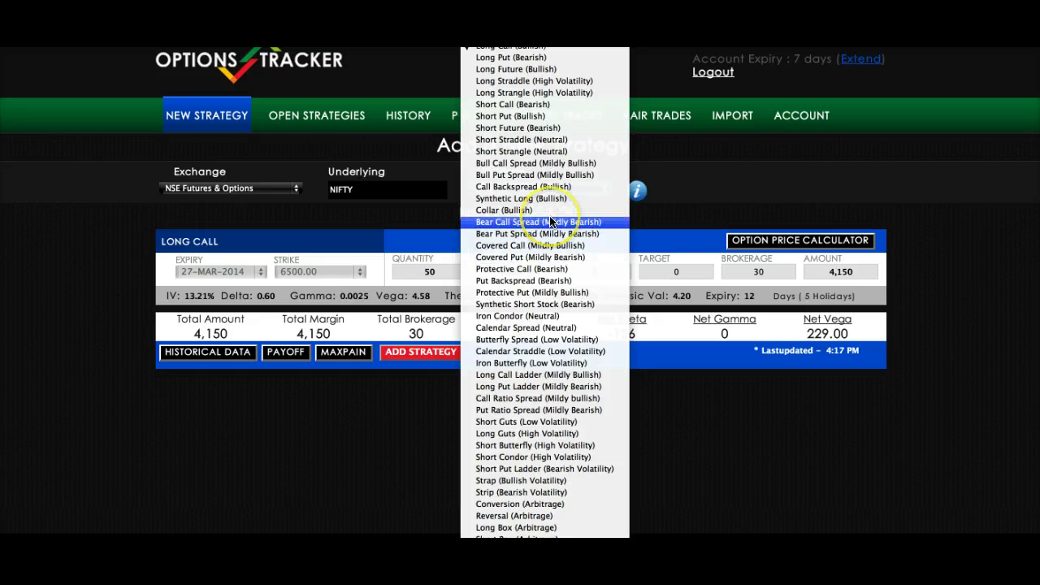
click(723, 187)
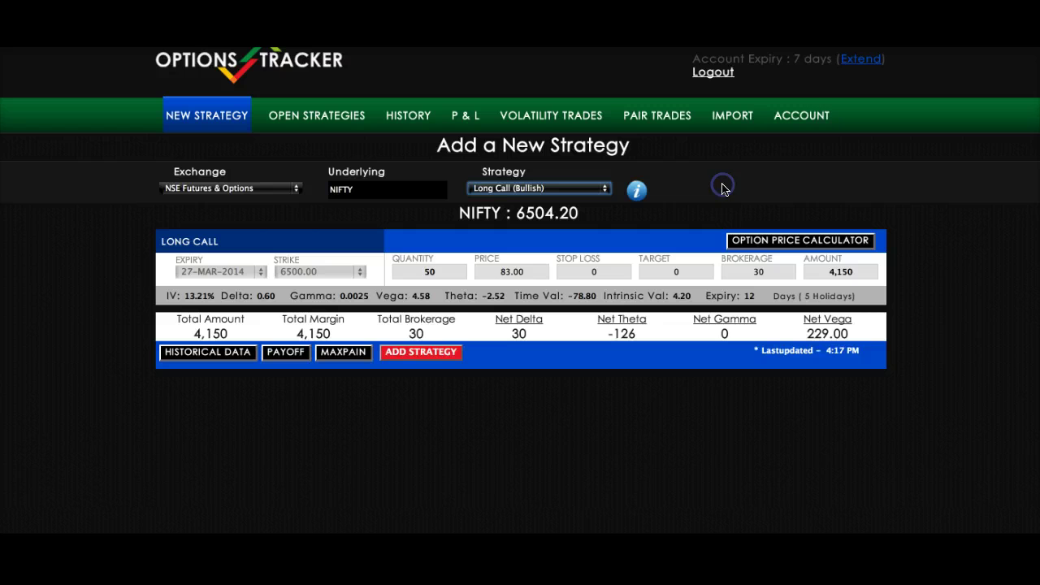
- Open the account's Edit Profile page and scroll to the MTM summary setting
click(797, 118)
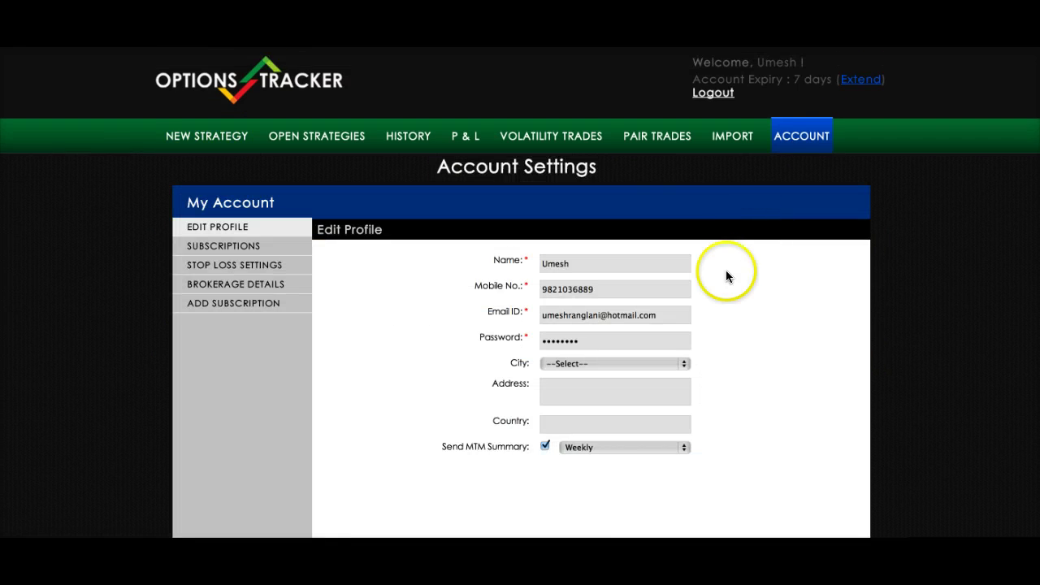
scroll(726, 278, down, 1)
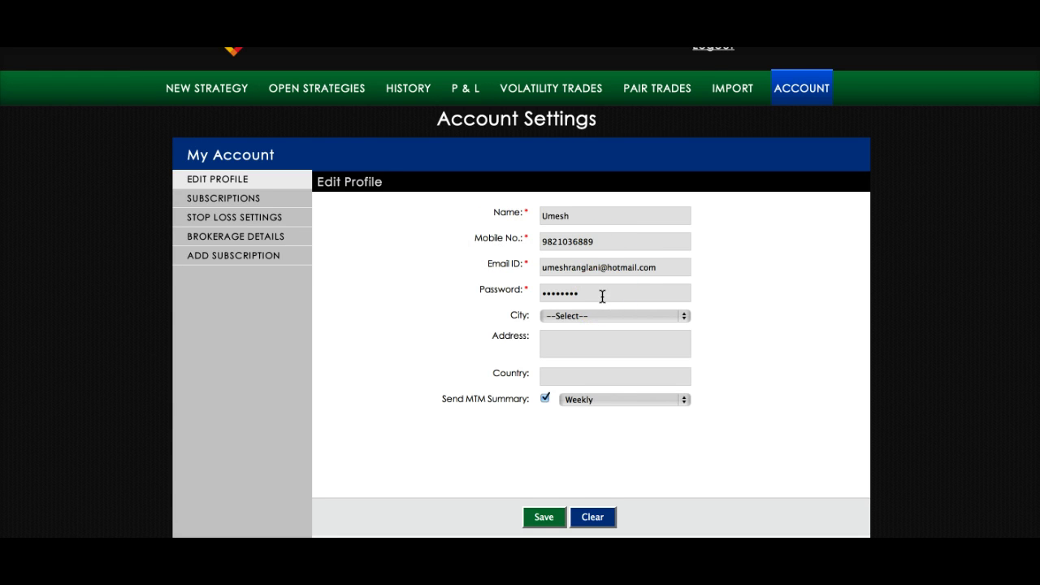
scroll(602, 296, down, 1)
click(592, 326)
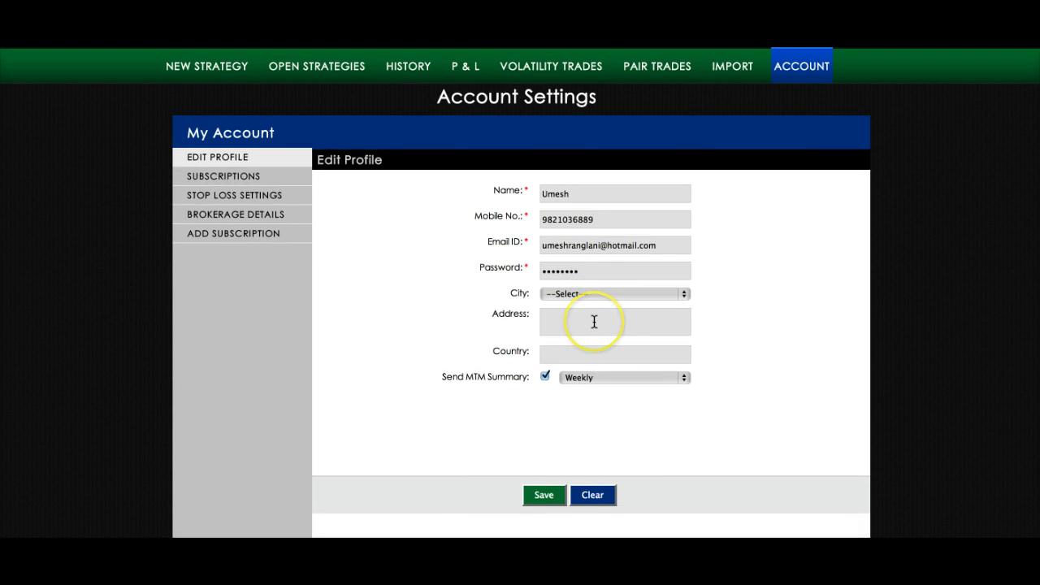
scroll(592, 392, down, 1)
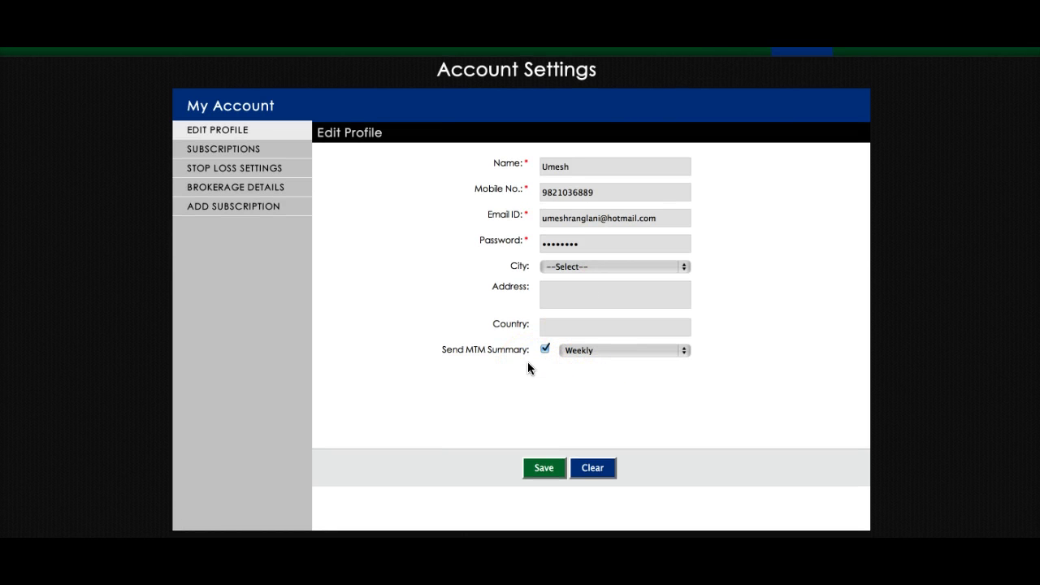
- Set Send MTM Summary to Daily and save the profile
click(592, 355)
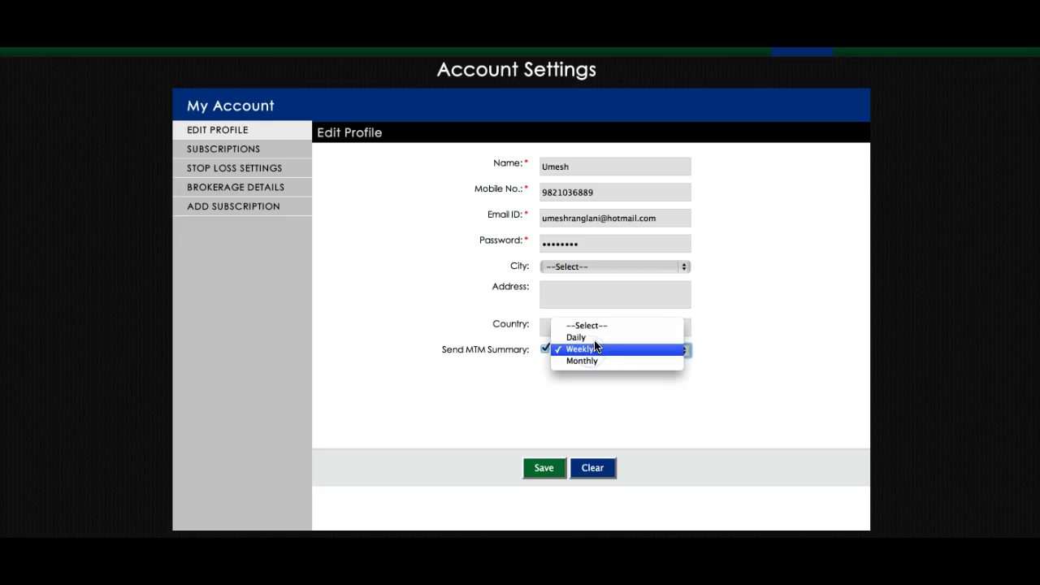
drag(596, 347, 609, 374)
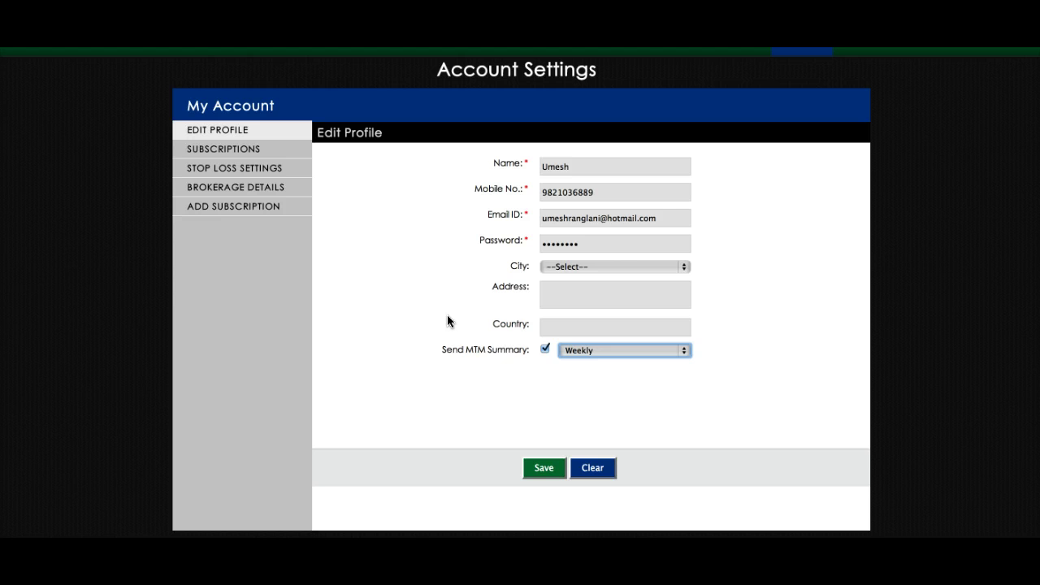
scroll(447, 321, up, 1)
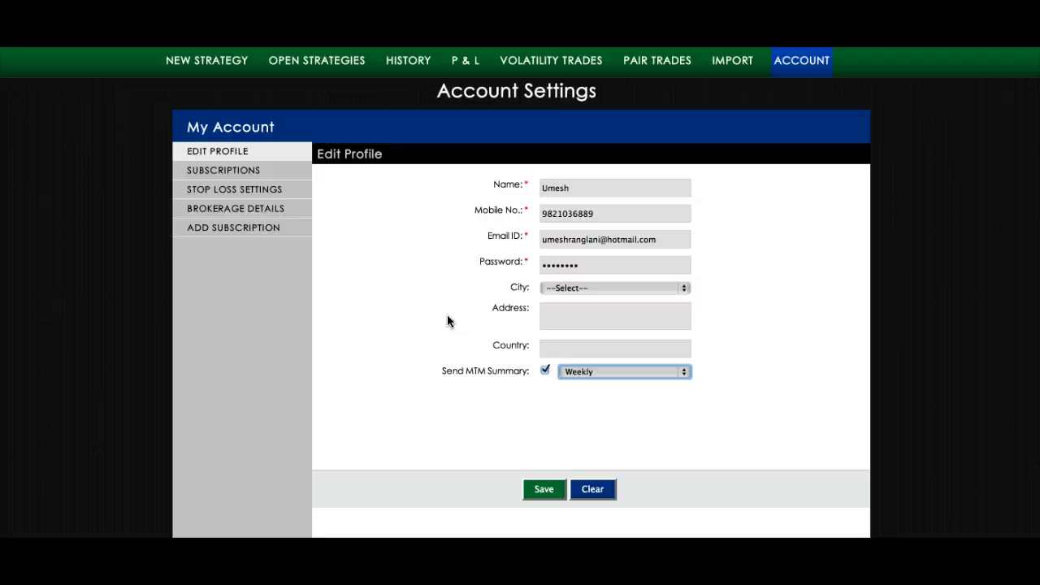
click(623, 372)
click(594, 359)
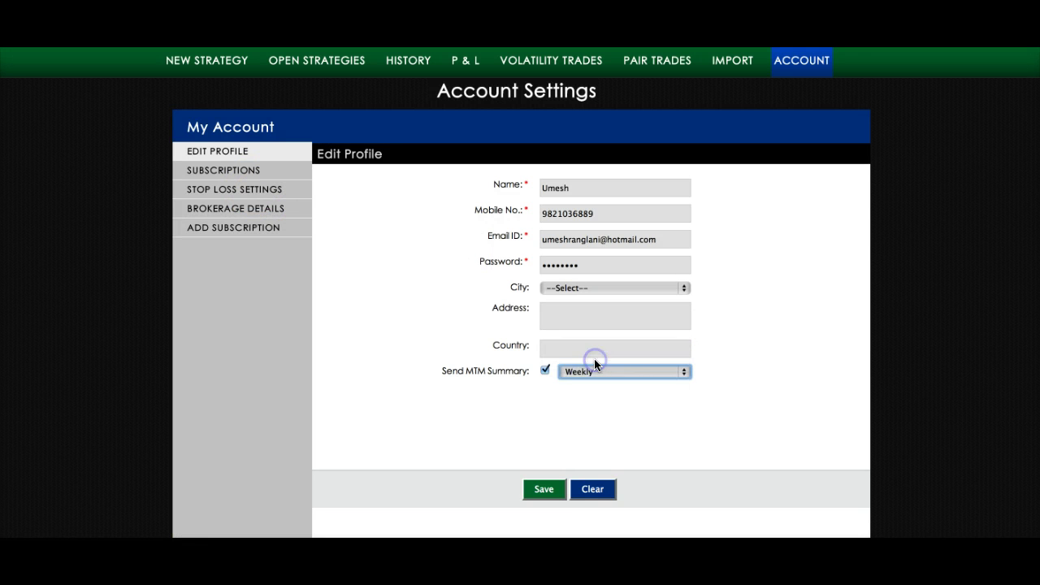
click(543, 490)
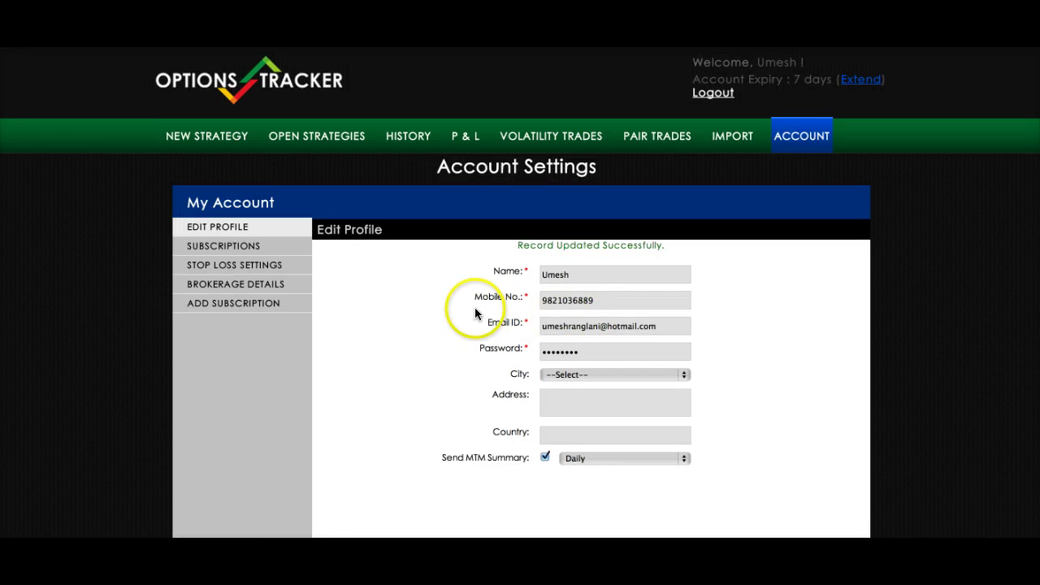
scroll(471, 297, down, 2)
- View the Subscriptions table showing NSE and MCX access expiring Mar-21,2014 (7 Days)
click(219, 202)
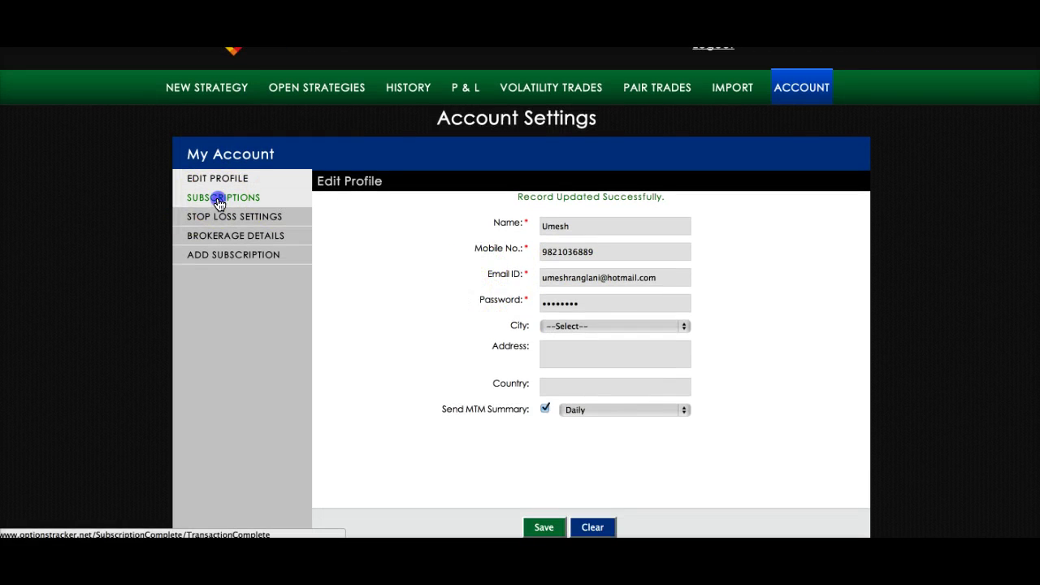
scroll(544, 347, down, 1)
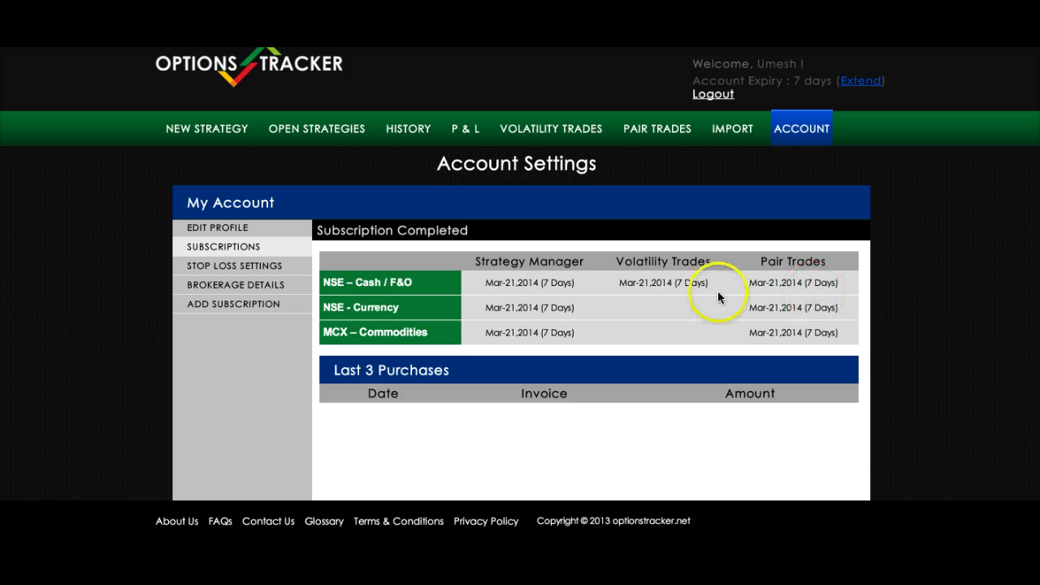
click(230, 268)
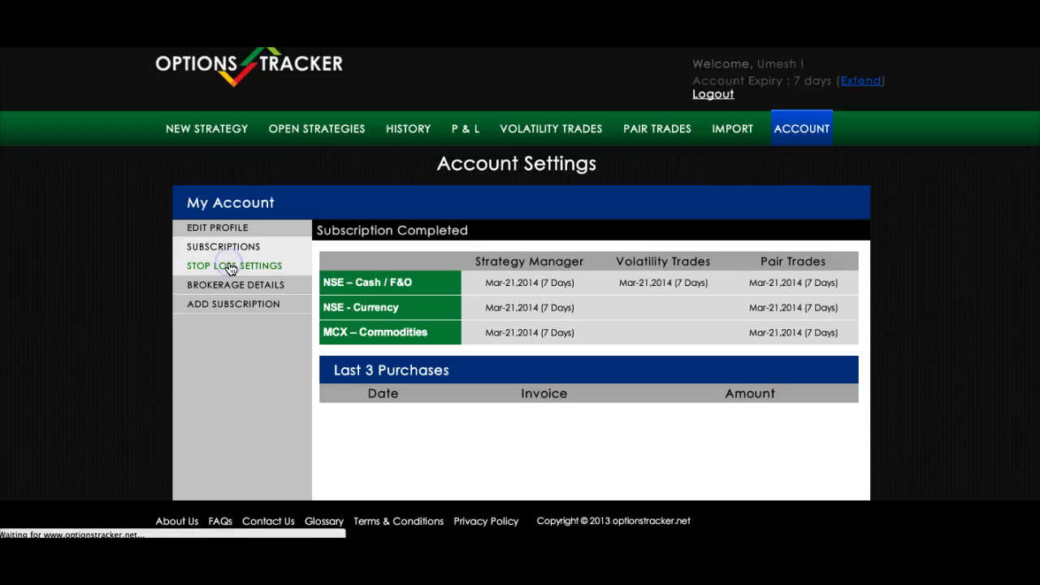
- Turn on Is AutoCalculated for the stop loss
scroll(475, 335, down, 1)
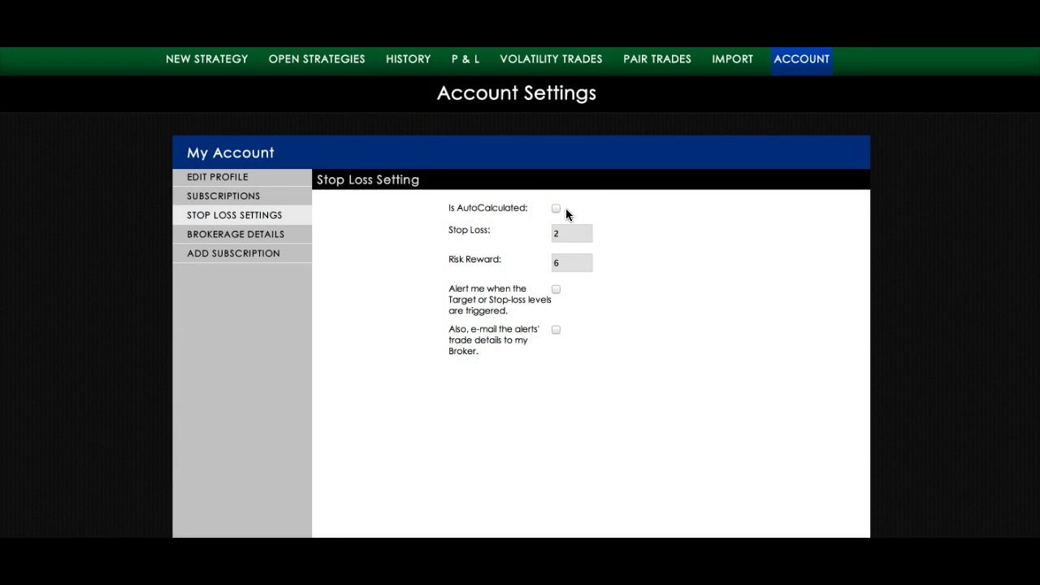
scroll(634, 239, down, 1)
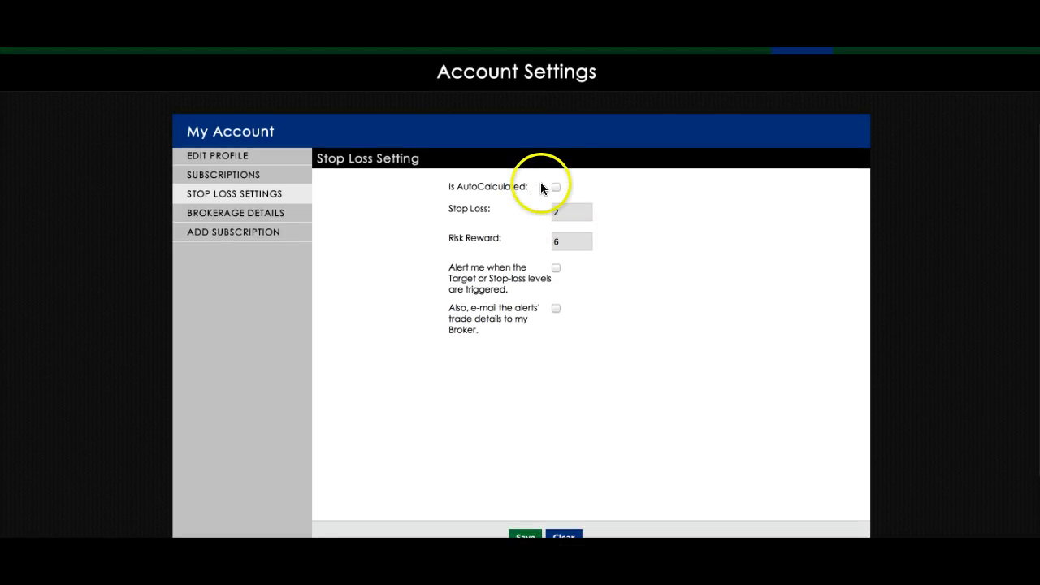
click(556, 187)
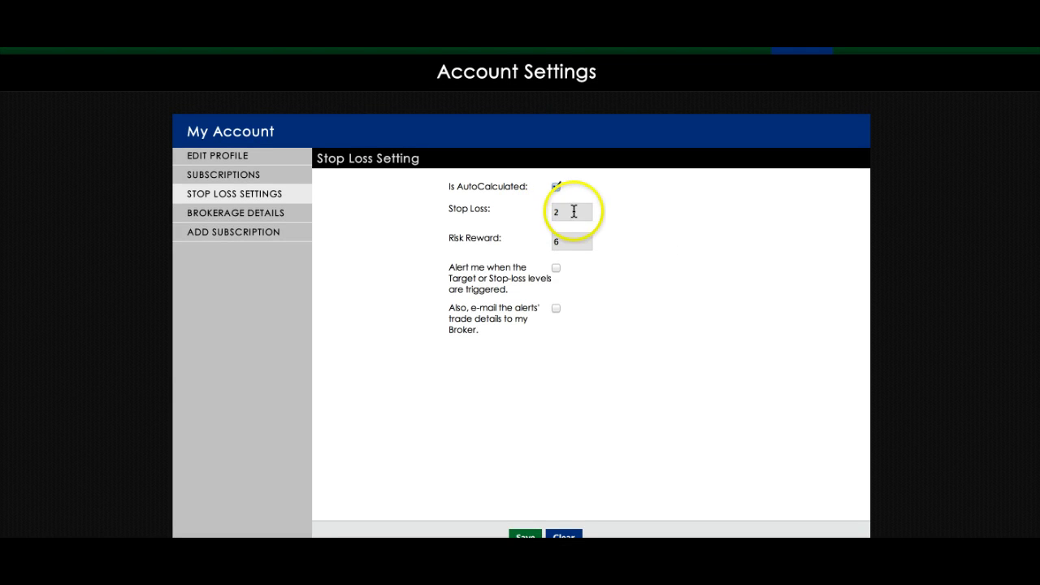
click(574, 211)
click(572, 243)
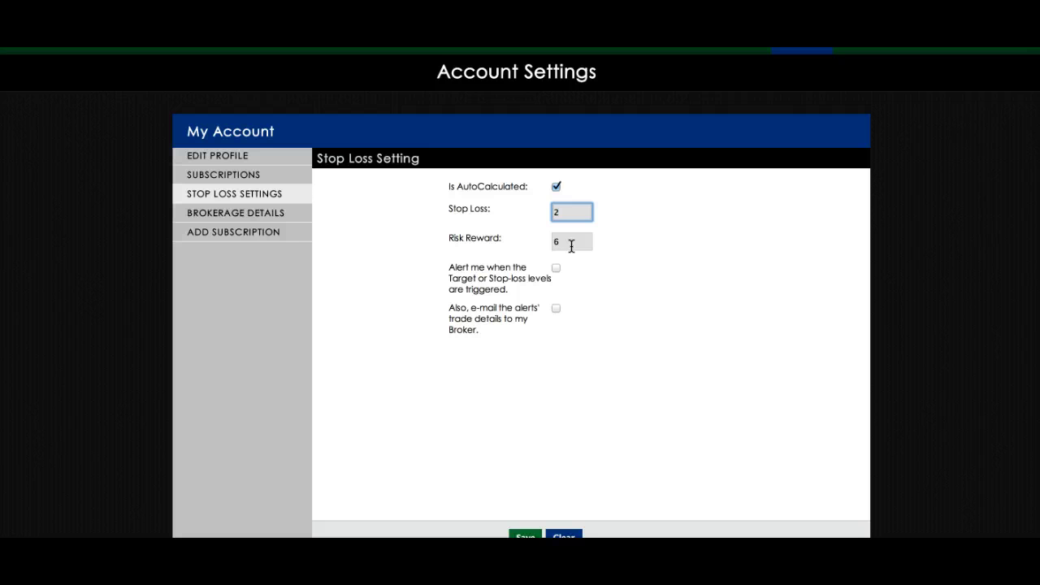
click(566, 213)
click(565, 212)
click(565, 212)
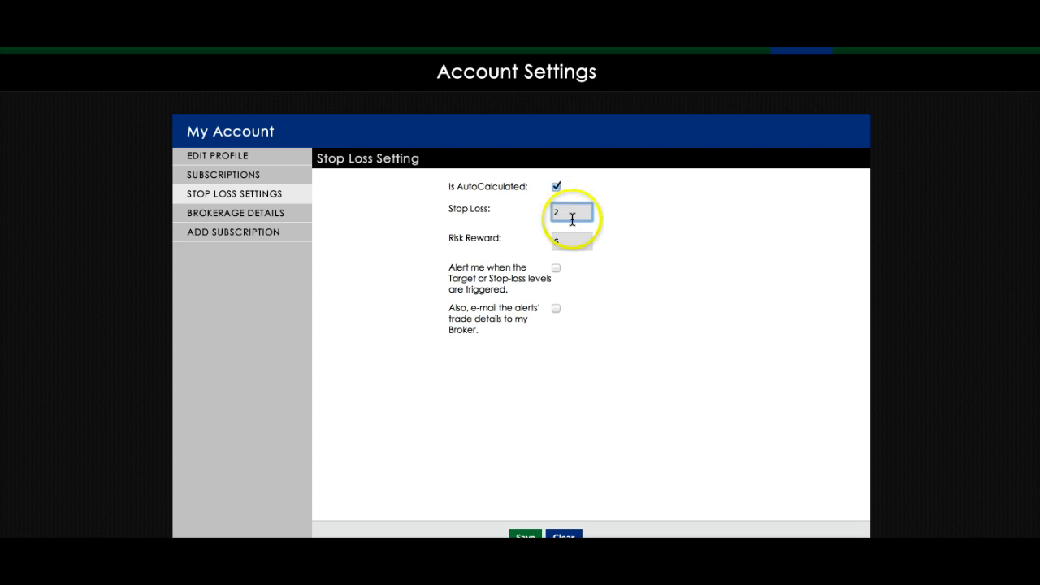
- Change the Risk Reward value to 5
click(571, 241)
click(484, 245)
click(561, 237)
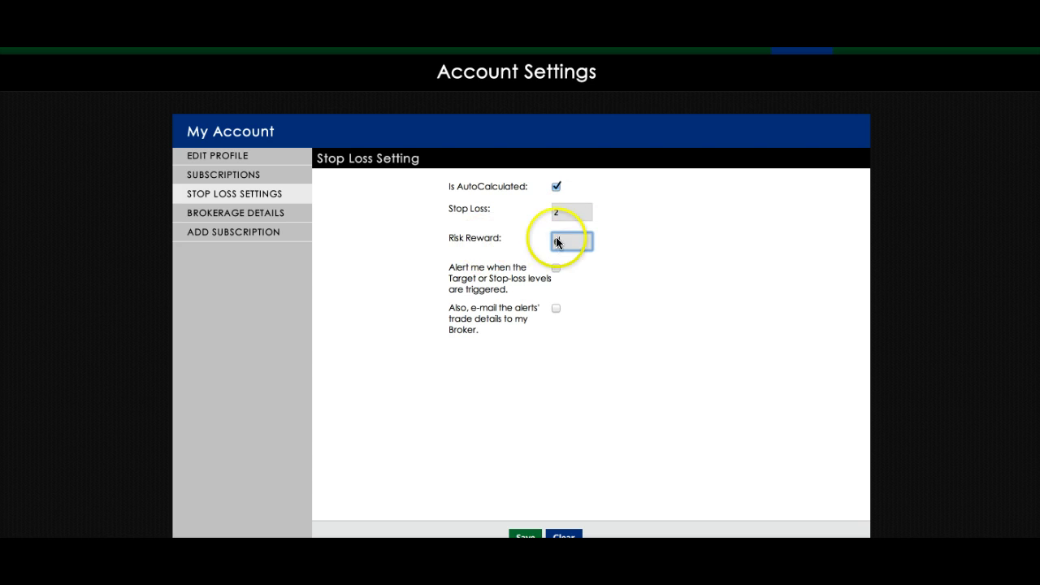
click(573, 242)
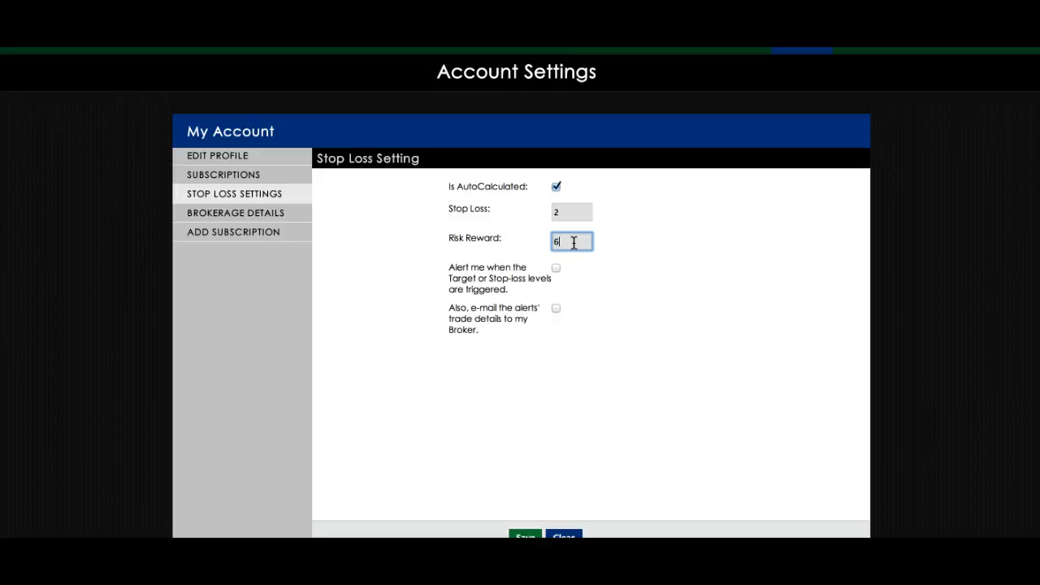
click(561, 240)
text(5)
- Enable trigger alerts and e-mailing alerts to the broker, then save the stop-loss settings
scroll(579, 257, down, 1)
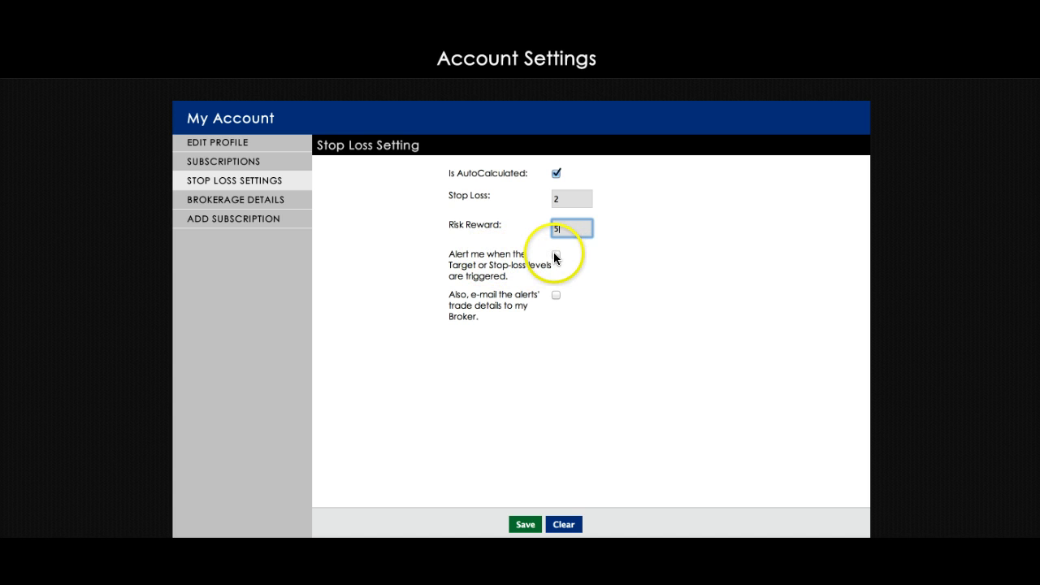
click(556, 255)
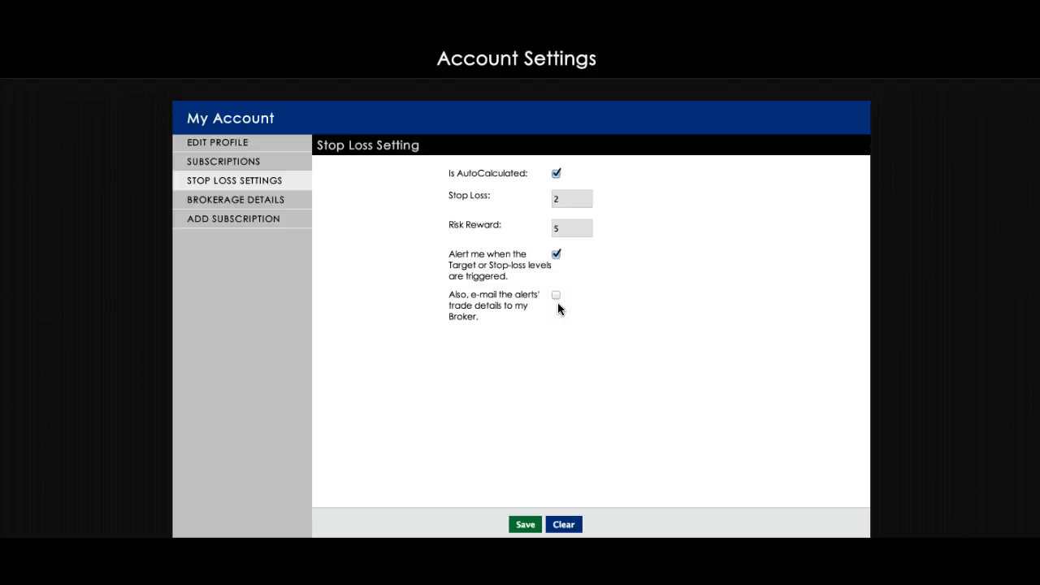
click(556, 295)
click(526, 524)
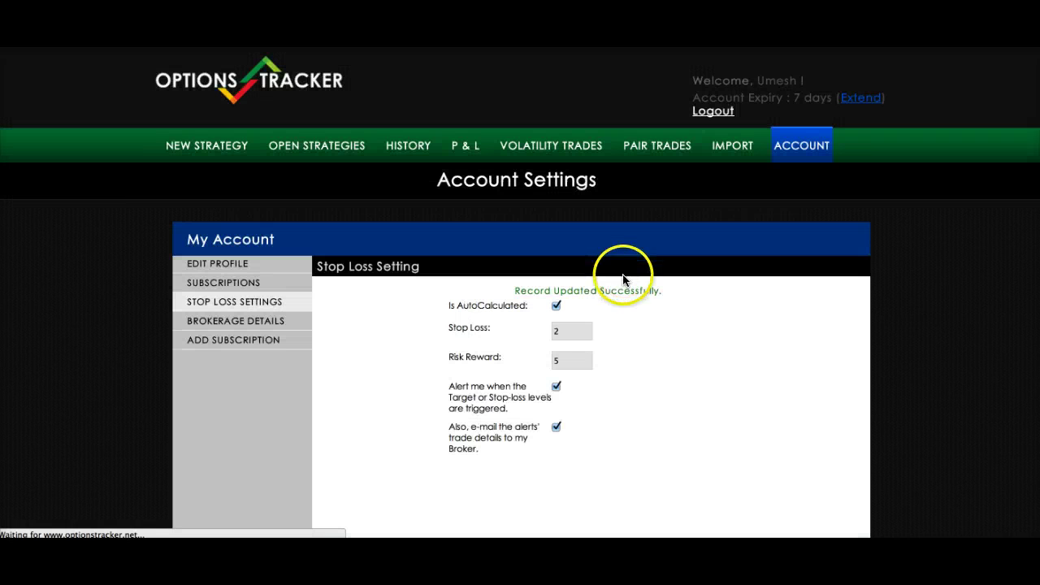
click(233, 323)
- Enter 'ABC Broker' as the broker name and fill in the broker's e-mail address
scroll(520, 336, down, 2)
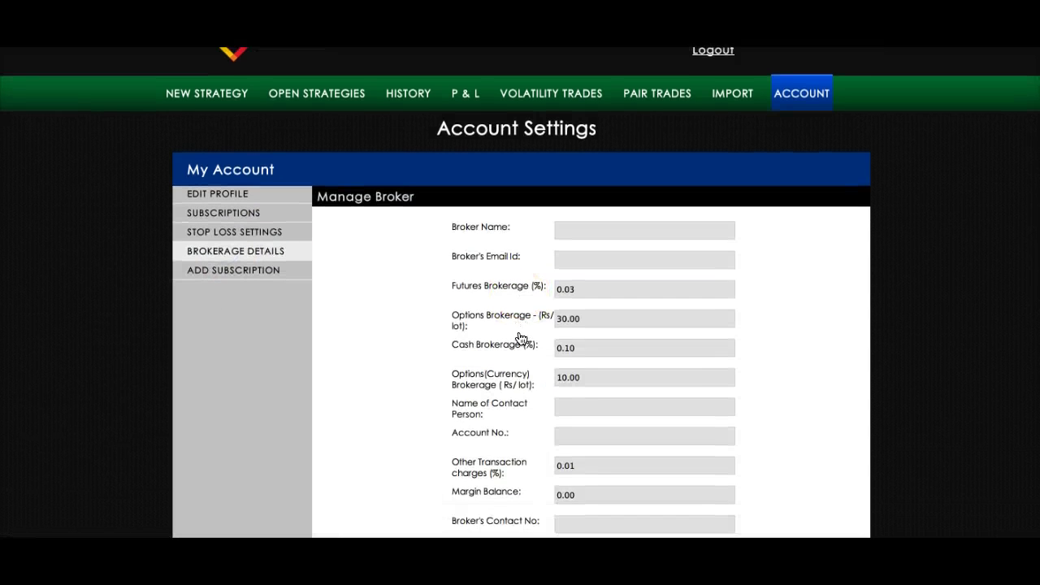
click(588, 179)
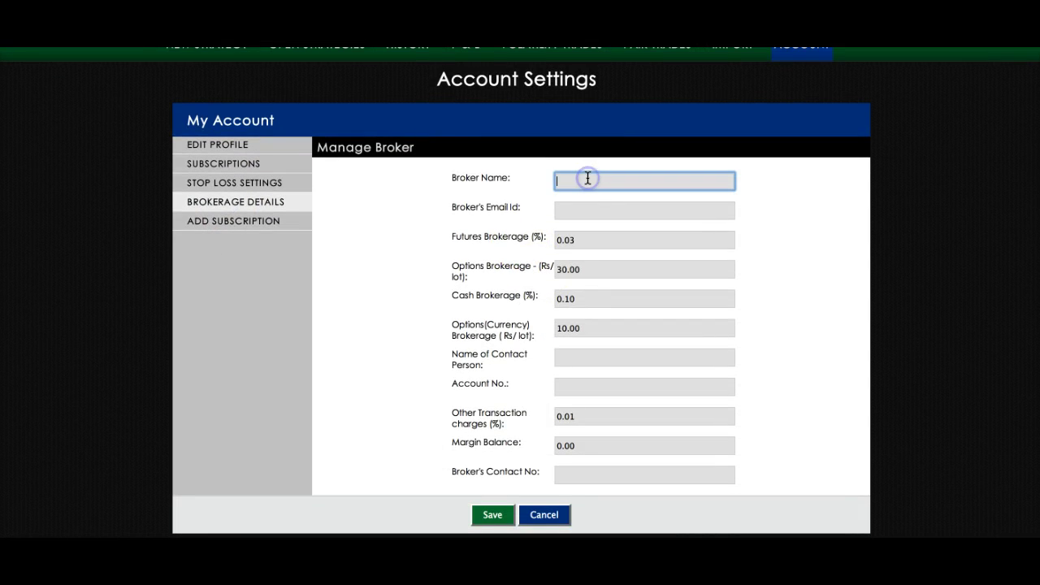
text(ABC Broker)
click(603, 213)
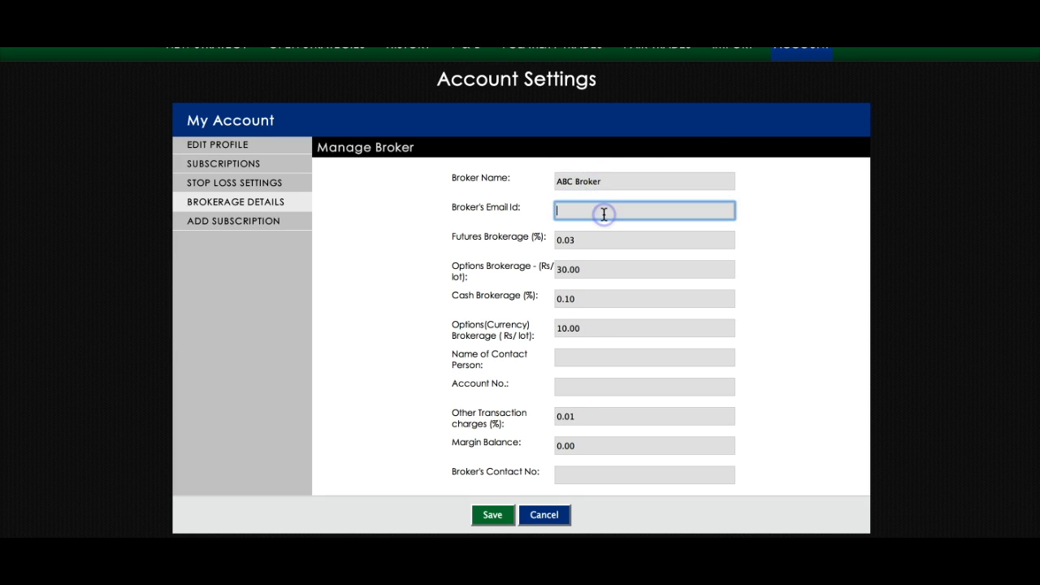
key(Left)
key(Left)
key(Left)
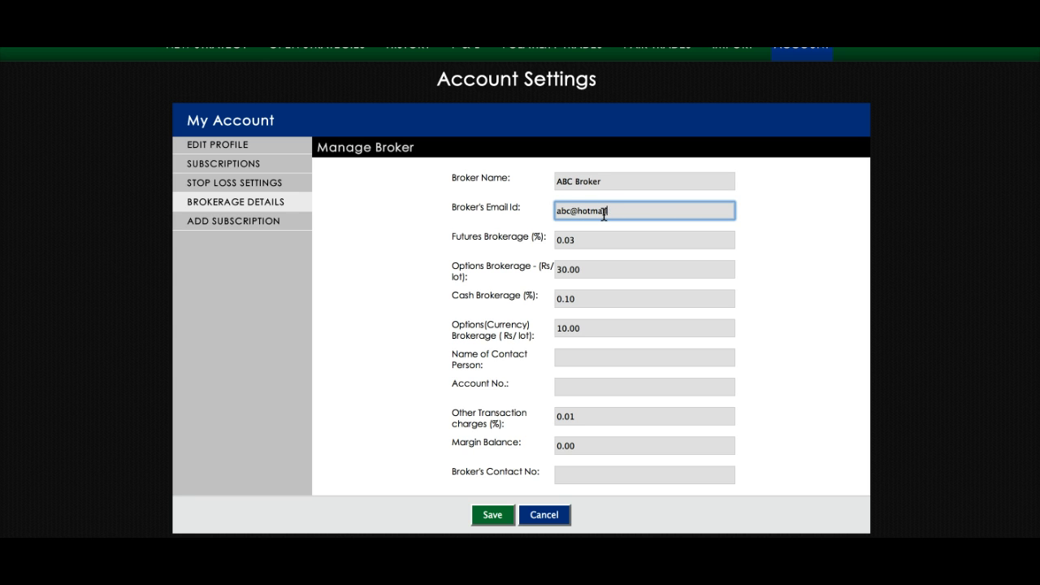
key(End)
- Review brokerage rates: futures 0.03%, options Rs 30.00/lot, cash 0.10%, currency options Rs 10.00/lot
scroll(413, 93, up, 1)
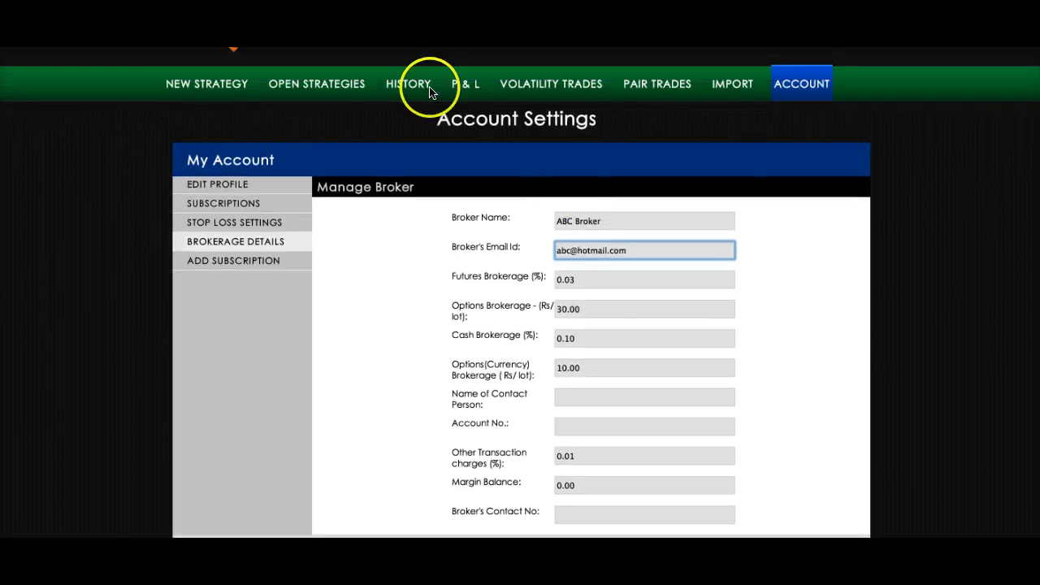
click(597, 278)
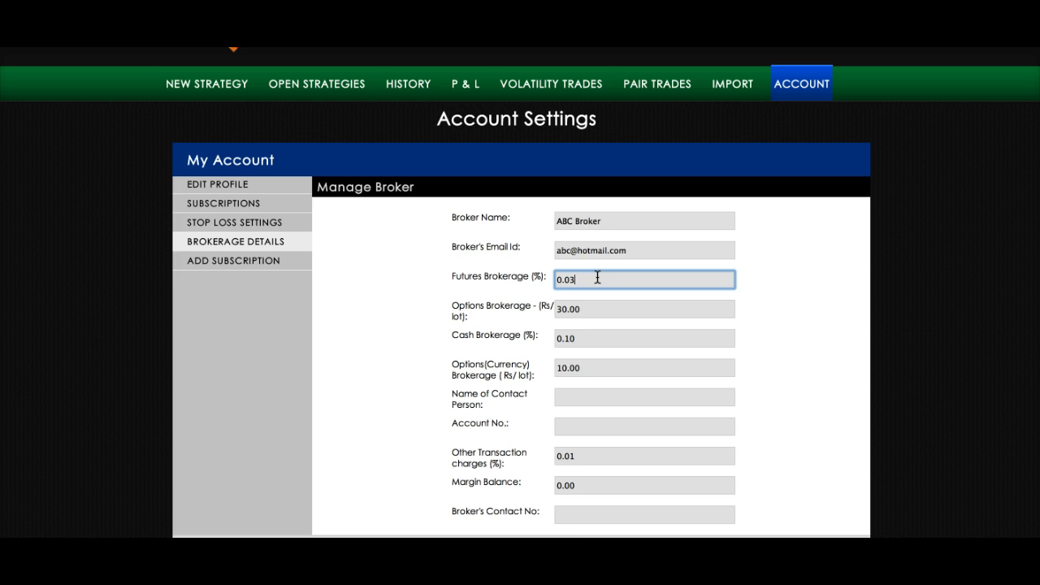
scroll(598, 278, down, 1)
click(597, 278)
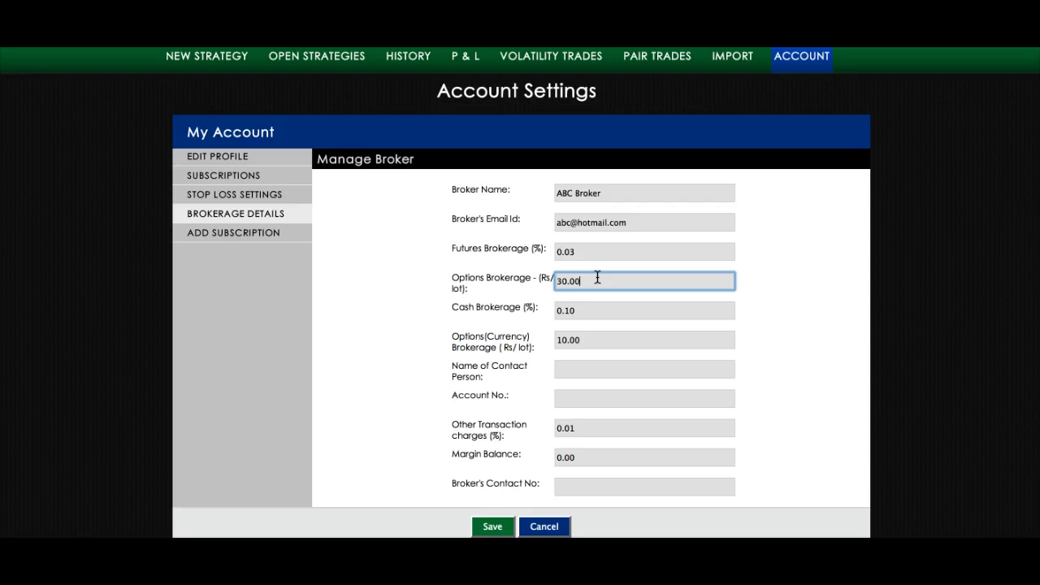
scroll(597, 278, up, 1)
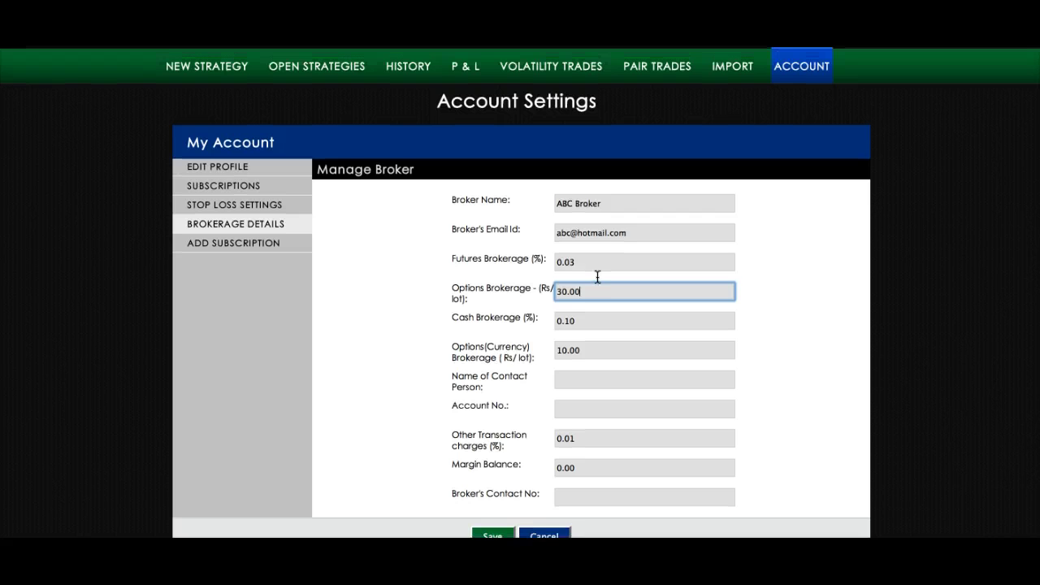
click(597, 278)
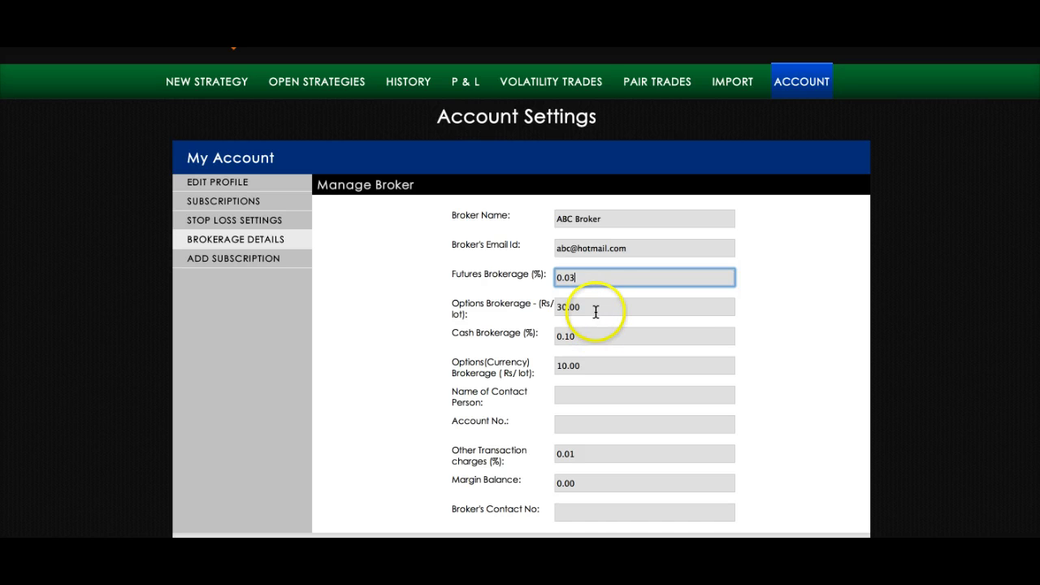
click(595, 309)
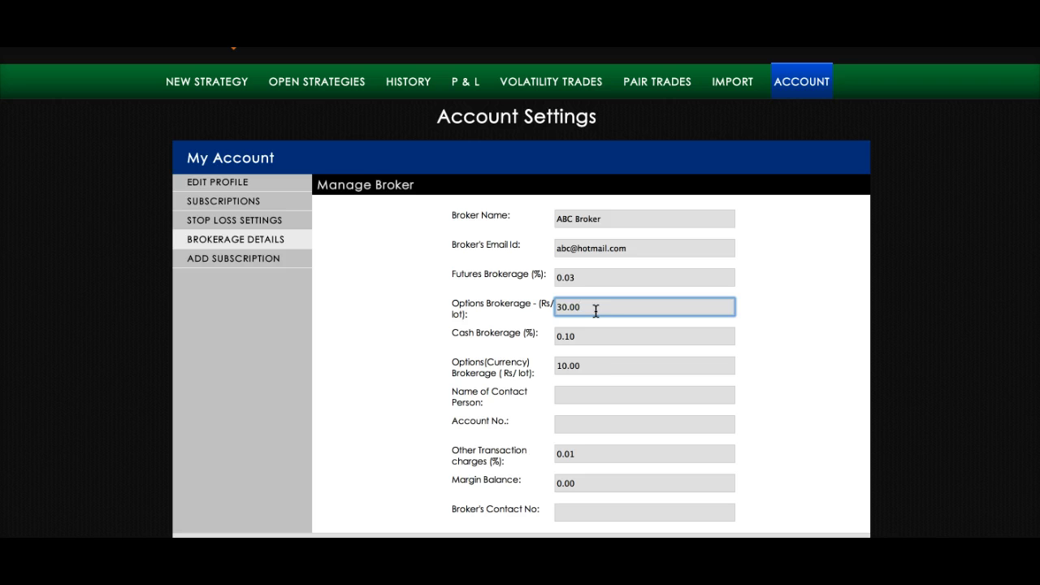
click(593, 331)
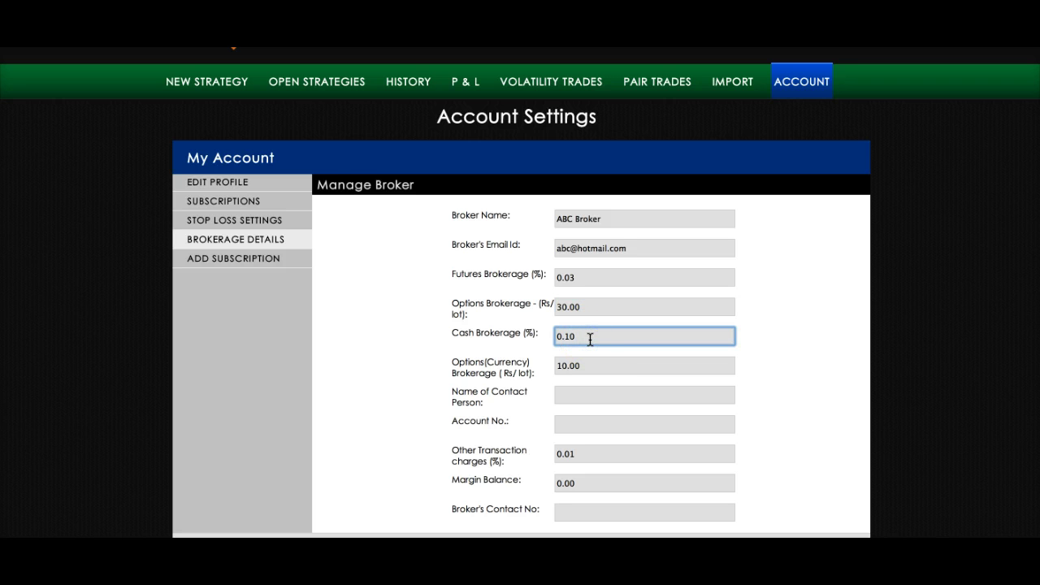
click(595, 359)
scroll(596, 361, down, 1)
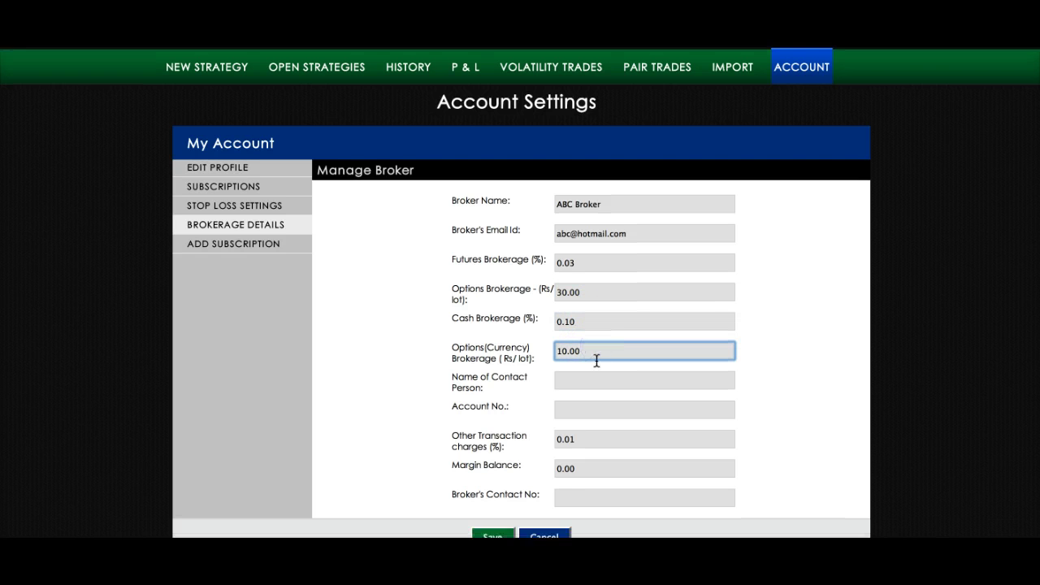
click(591, 293)
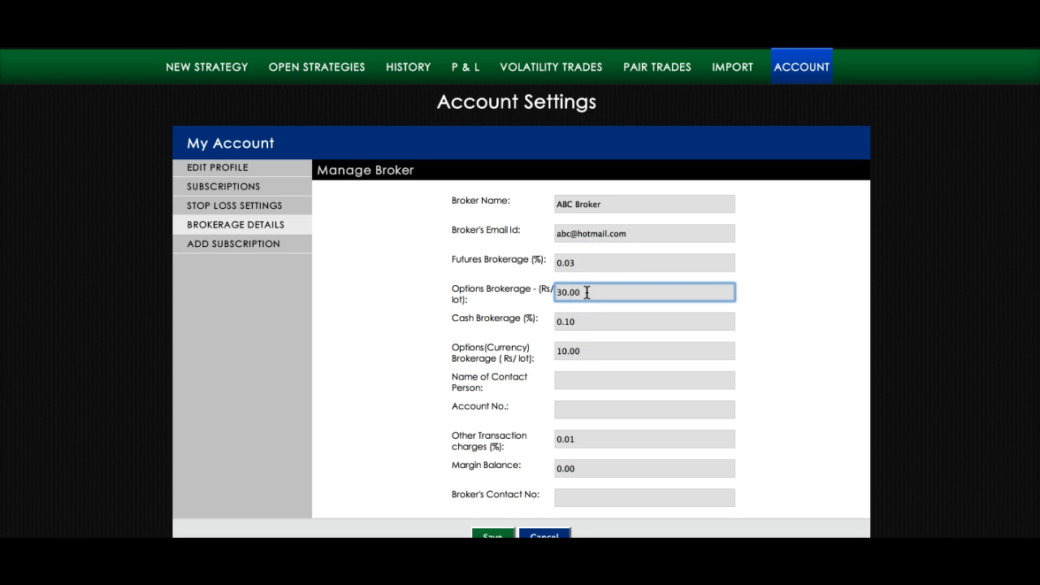
scroll(587, 293, down, 1)
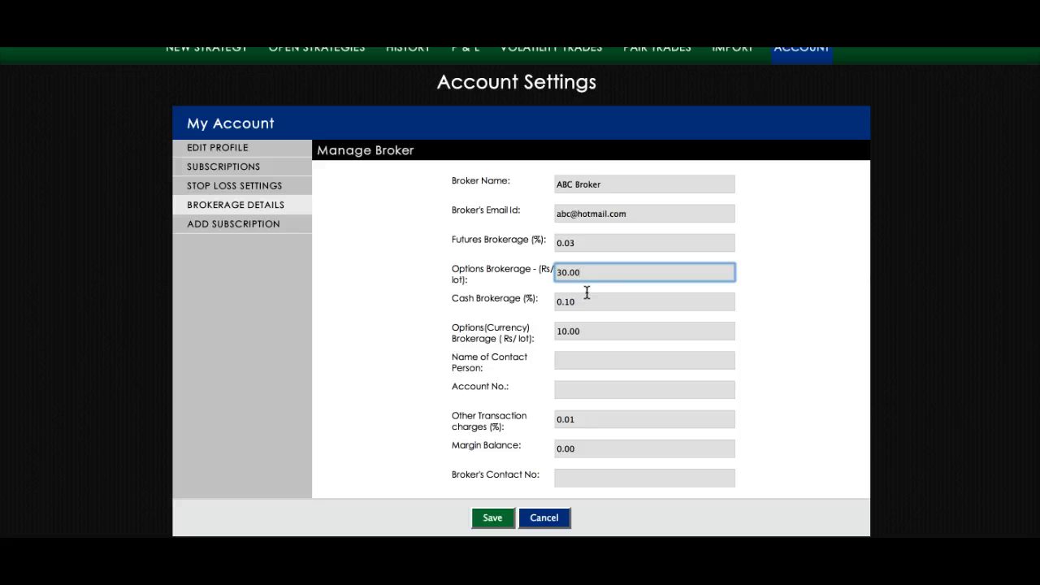
click(602, 242)
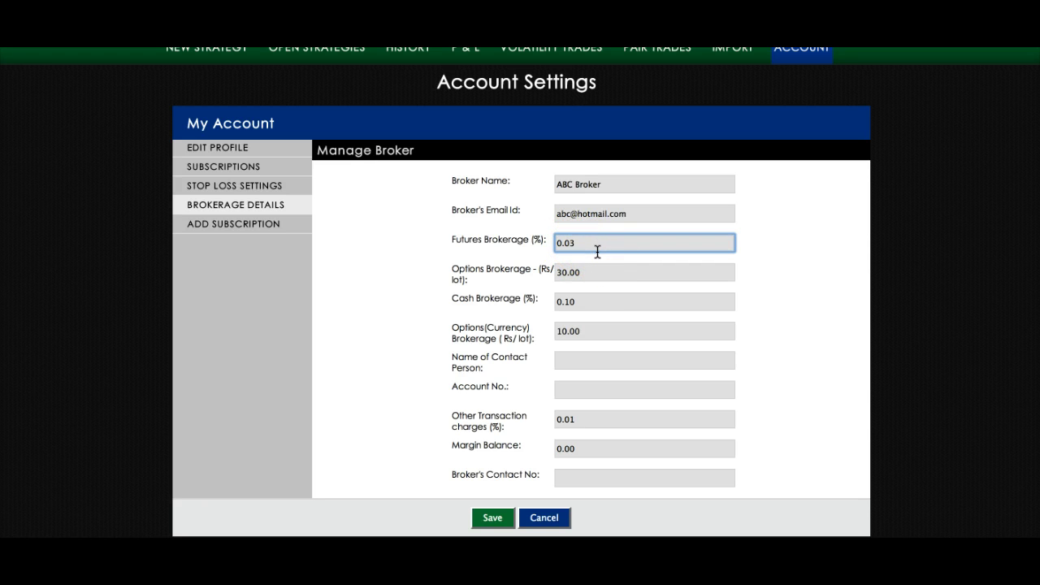
- Check the options, cash and currency-options brokerage values
click(598, 289)
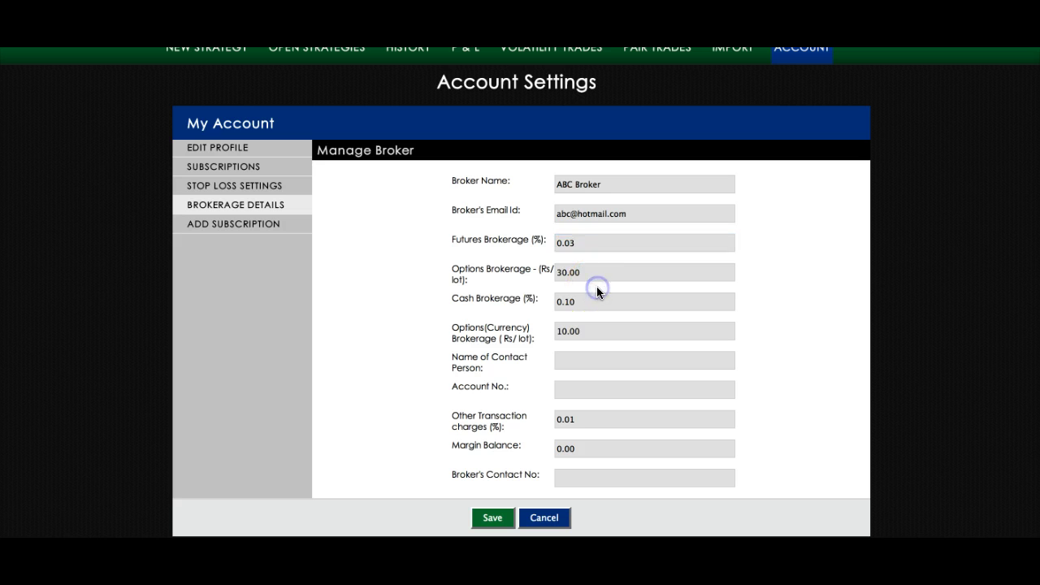
click(589, 274)
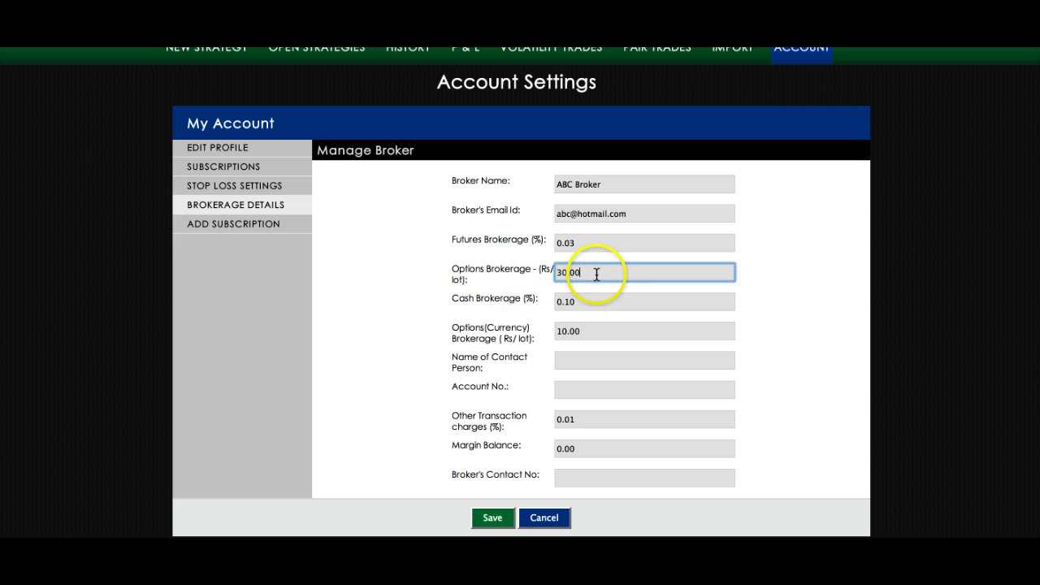
scroll(588, 274, down, 1)
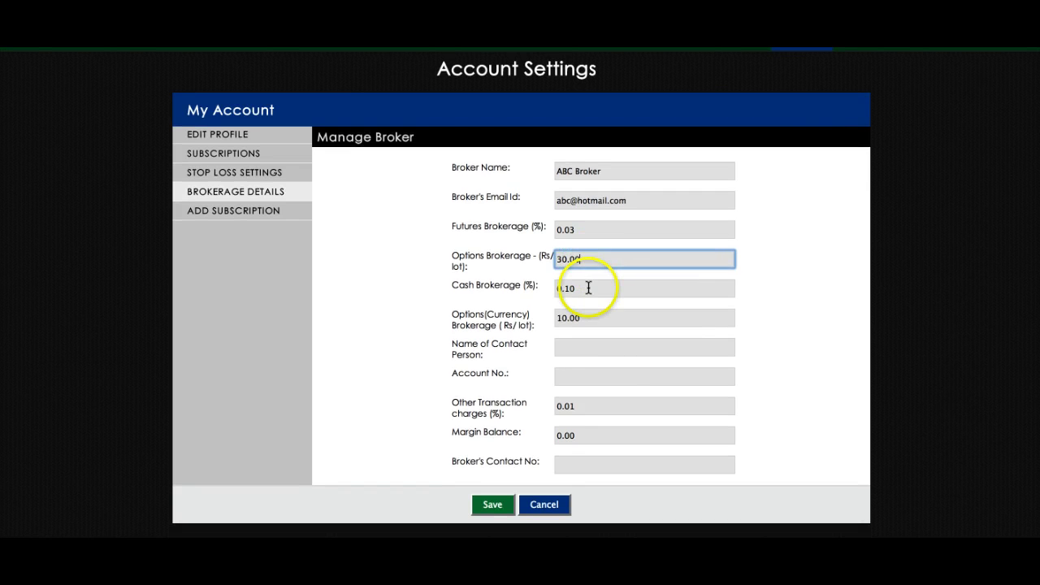
click(589, 288)
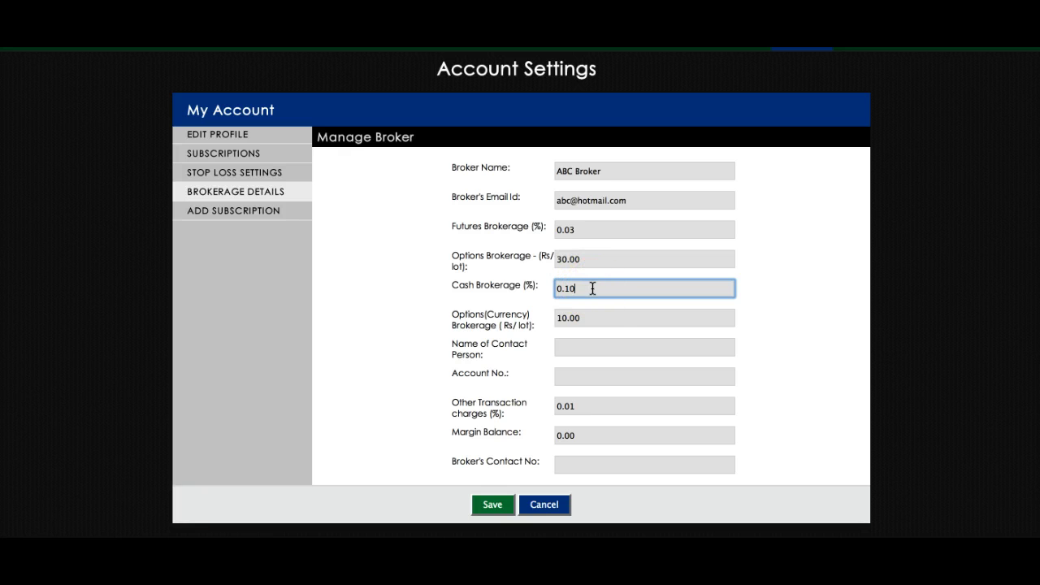
click(592, 319)
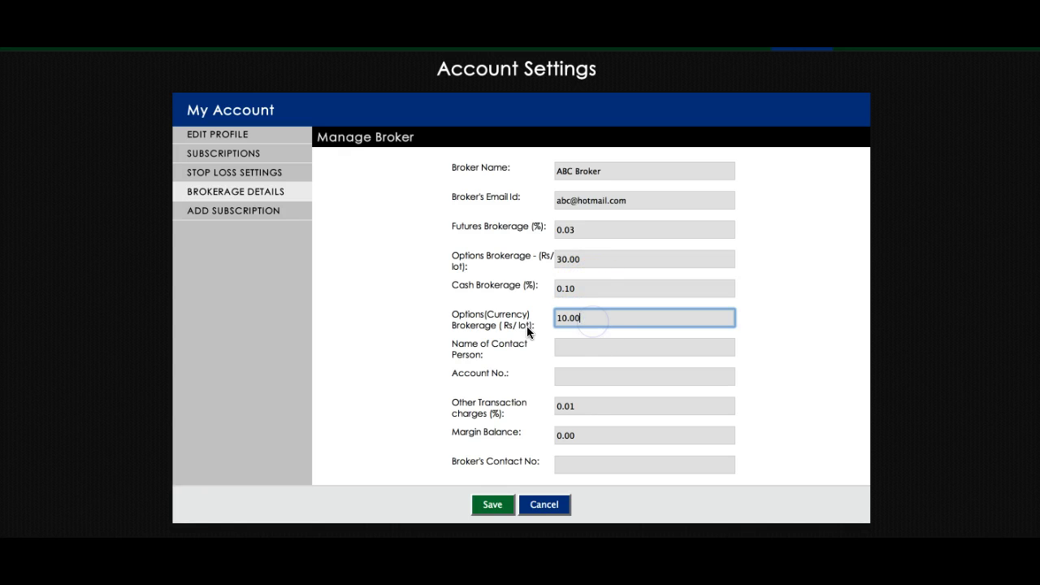
click(605, 319)
click(592, 318)
scroll(589, 316, down, 1)
- Enter the broker account number in Account No. and save the broker details
click(578, 327)
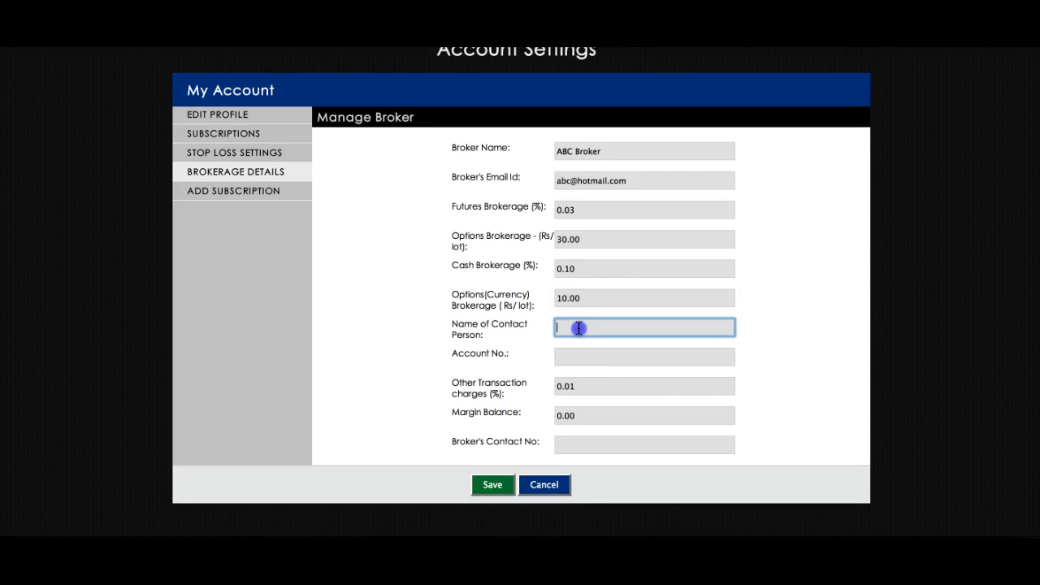
click(584, 355)
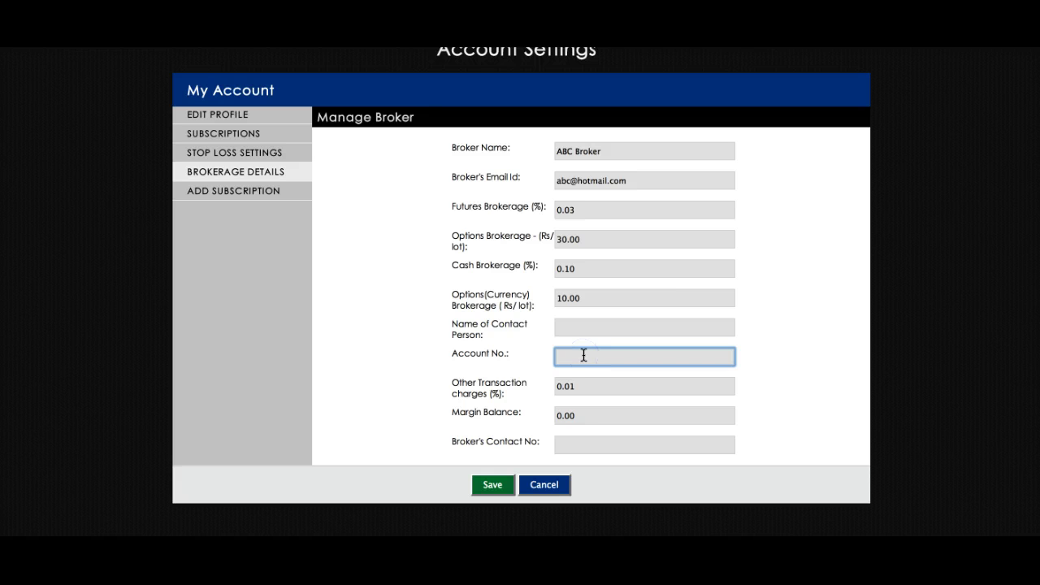
text(12345)
click(616, 382)
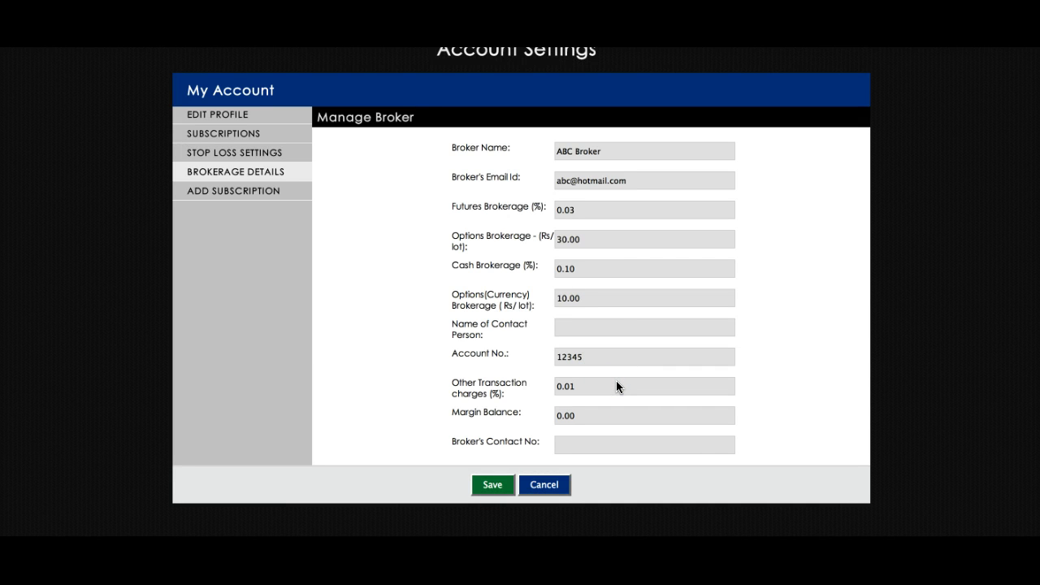
click(595, 325)
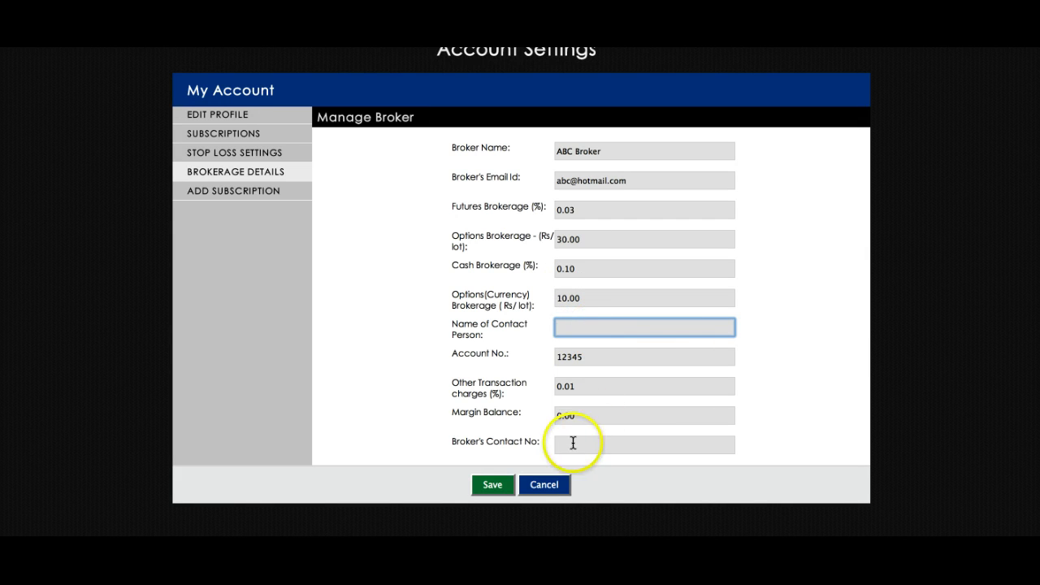
click(490, 486)
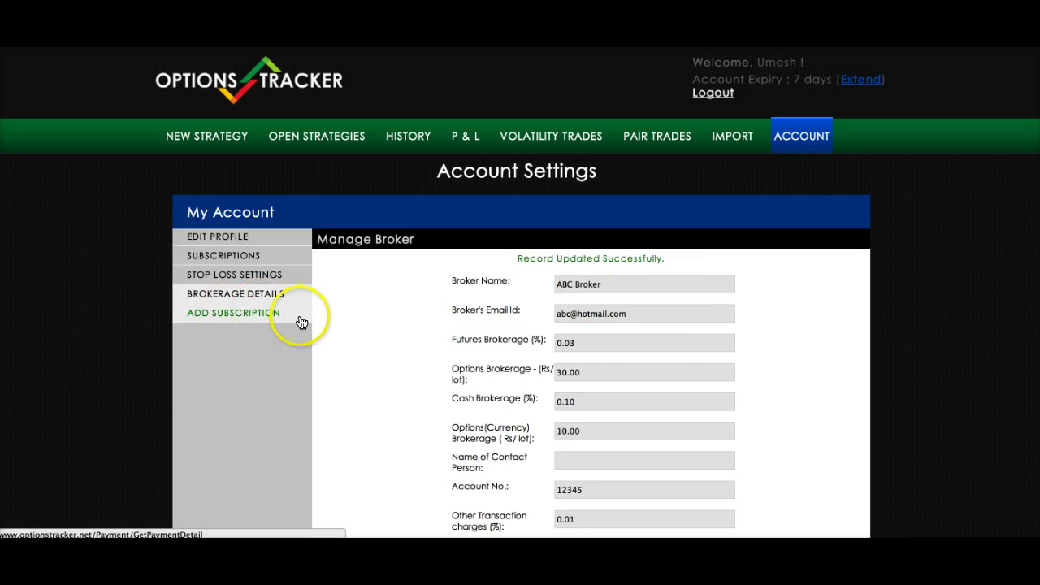
click(224, 312)
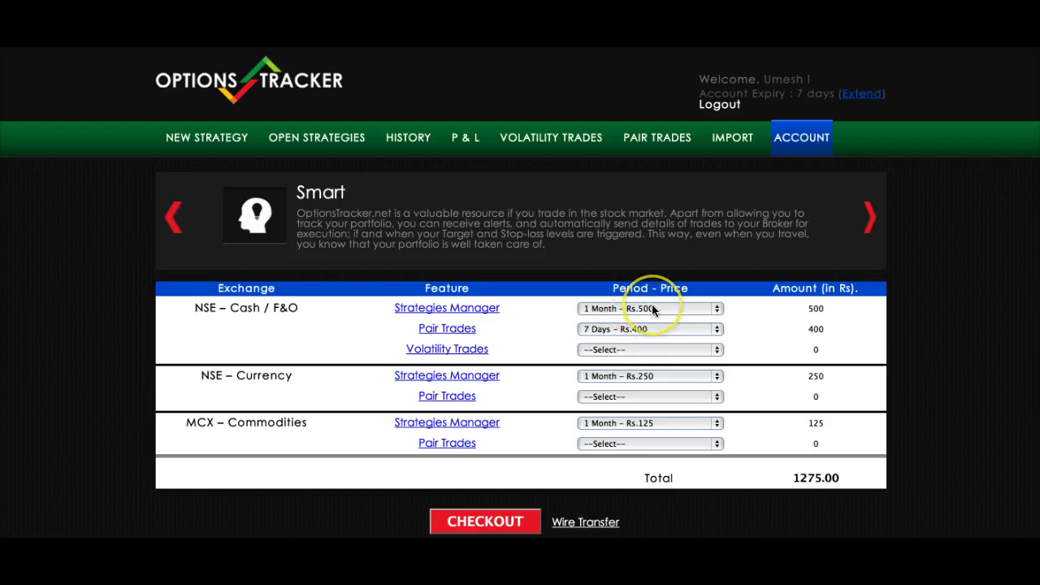
- Choose Strategies Manager 3 Months (Rs.1200), Pair Trades 1 Month (Rs.1000), Volatility Trades 1 Month (Rs.1500)
scroll(652, 304, down, 1)
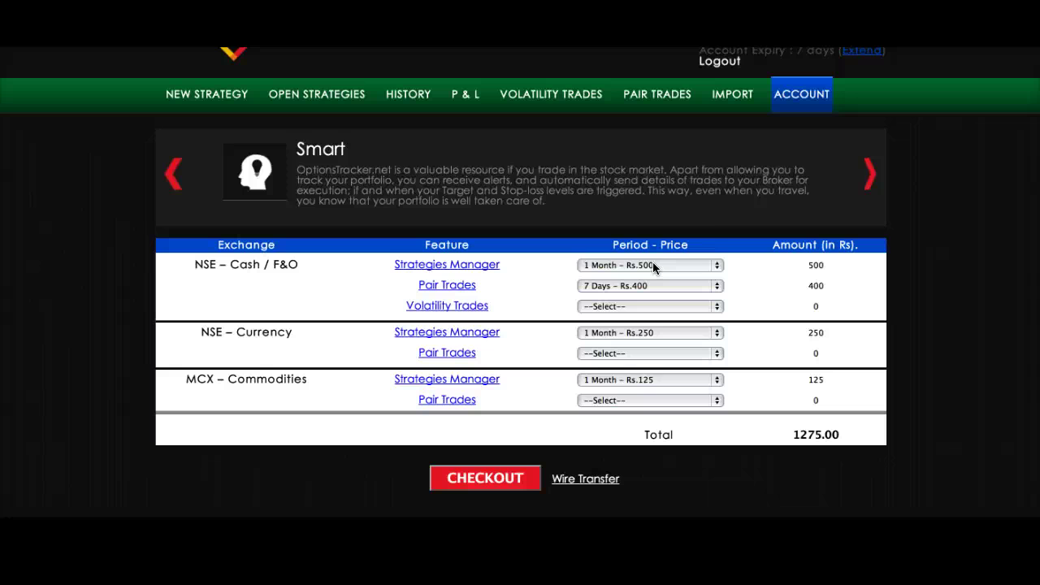
click(653, 265)
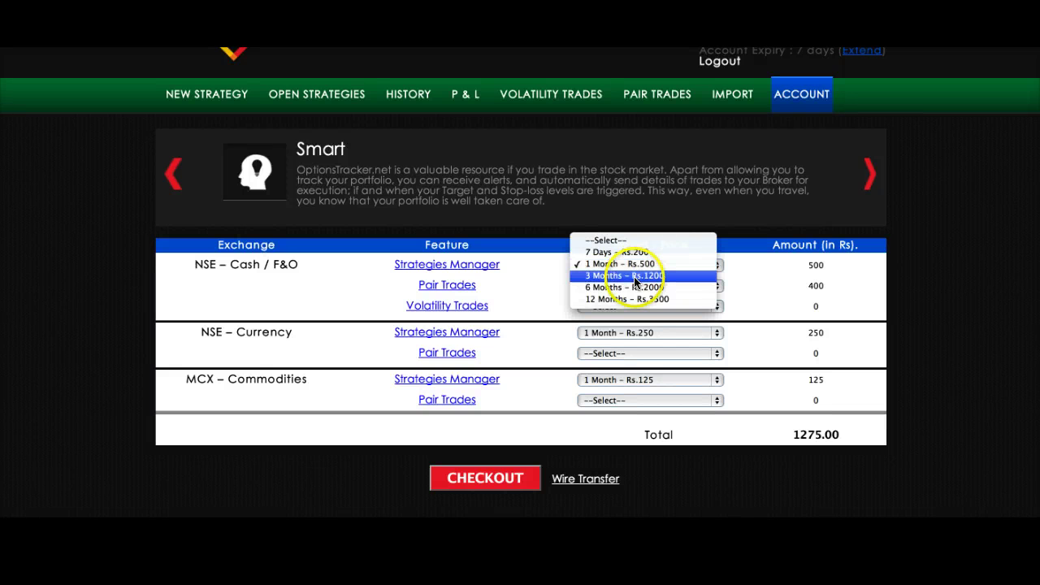
click(642, 277)
click(650, 285)
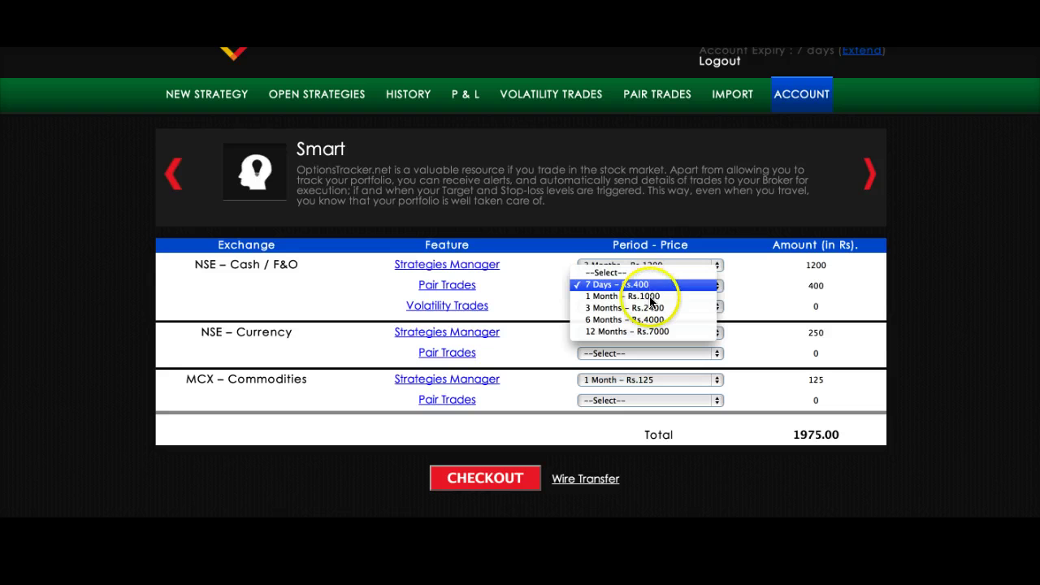
click(652, 296)
click(651, 306)
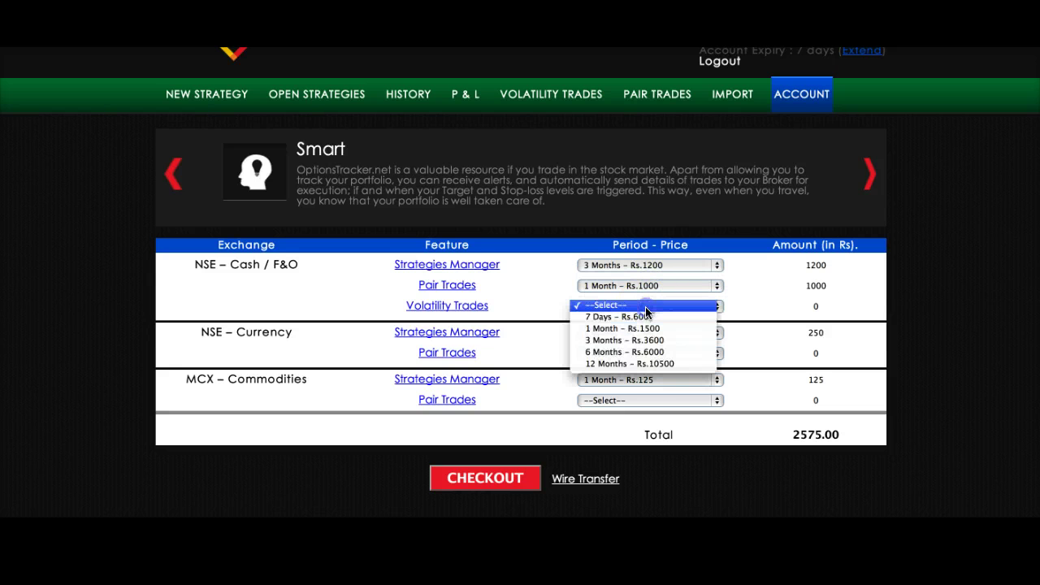
click(635, 329)
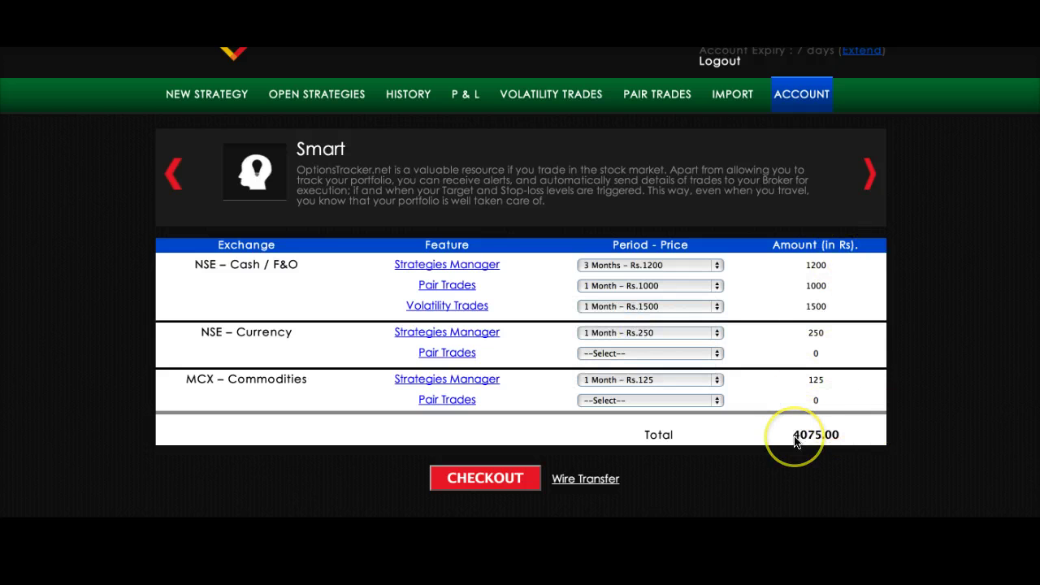
- View the wire transfer bank details, then check out for the Rs.4075 total
click(586, 480)
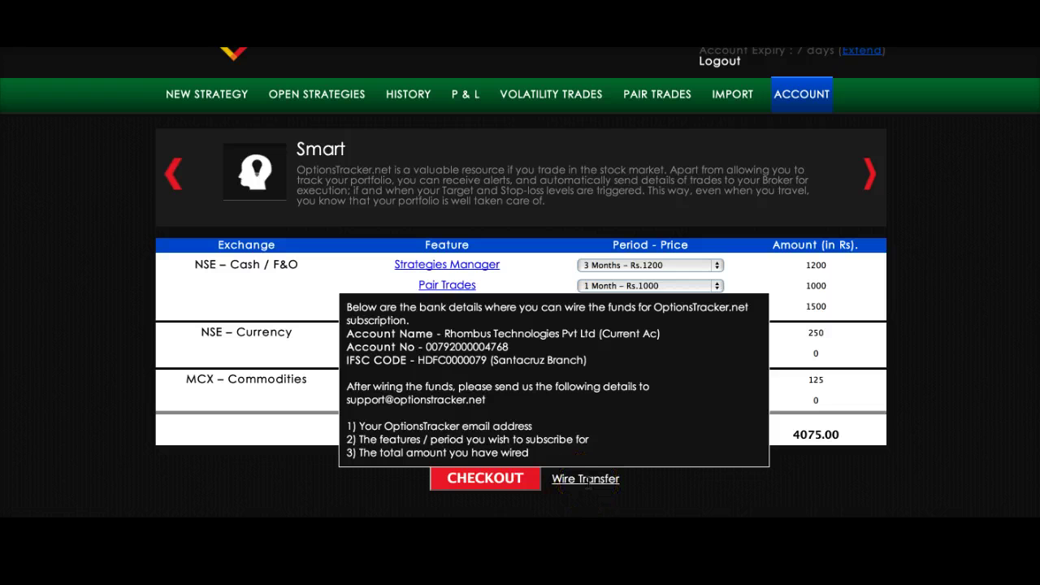
click(584, 481)
click(483, 478)
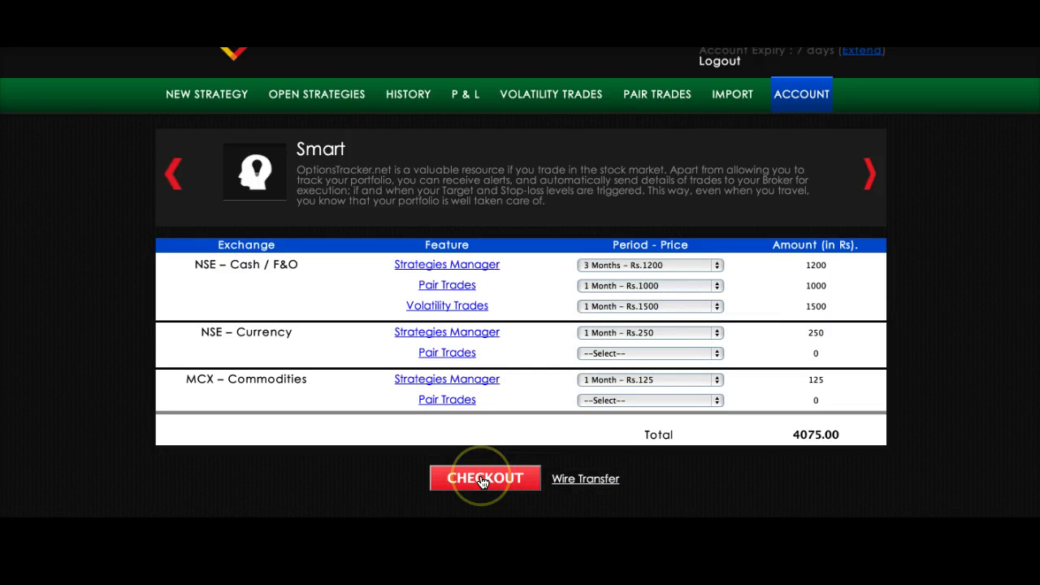
click(531, 429)
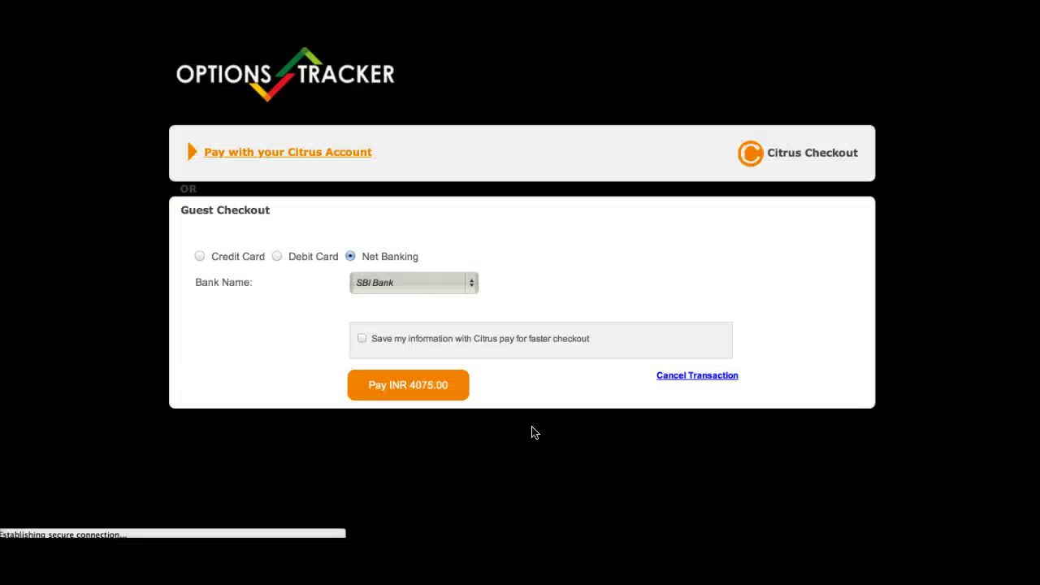
- Choose Net Banking as the payment method in Citrus Checkout
click(498, 242)
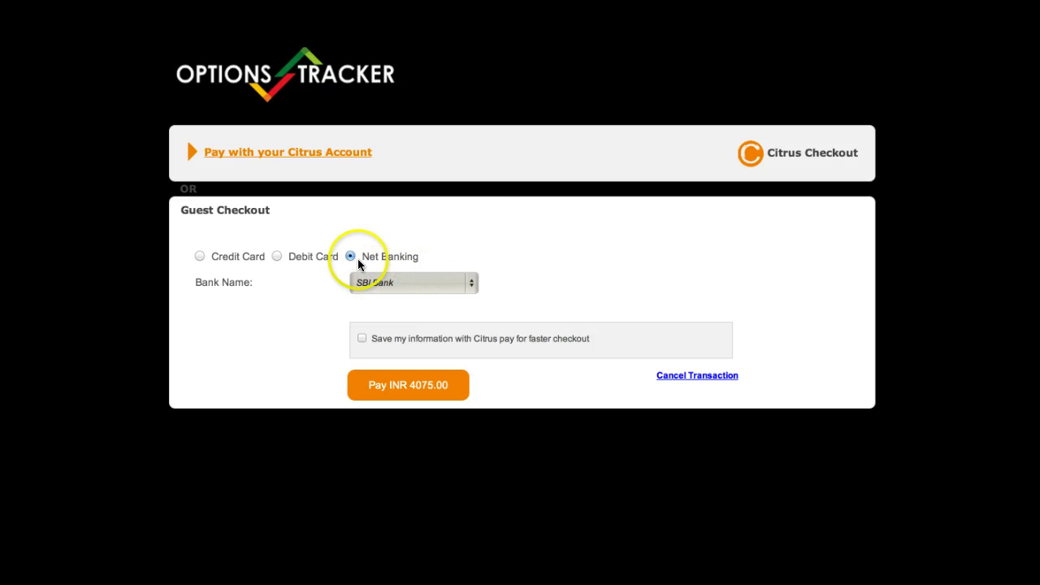
click(407, 281)
click(297, 261)
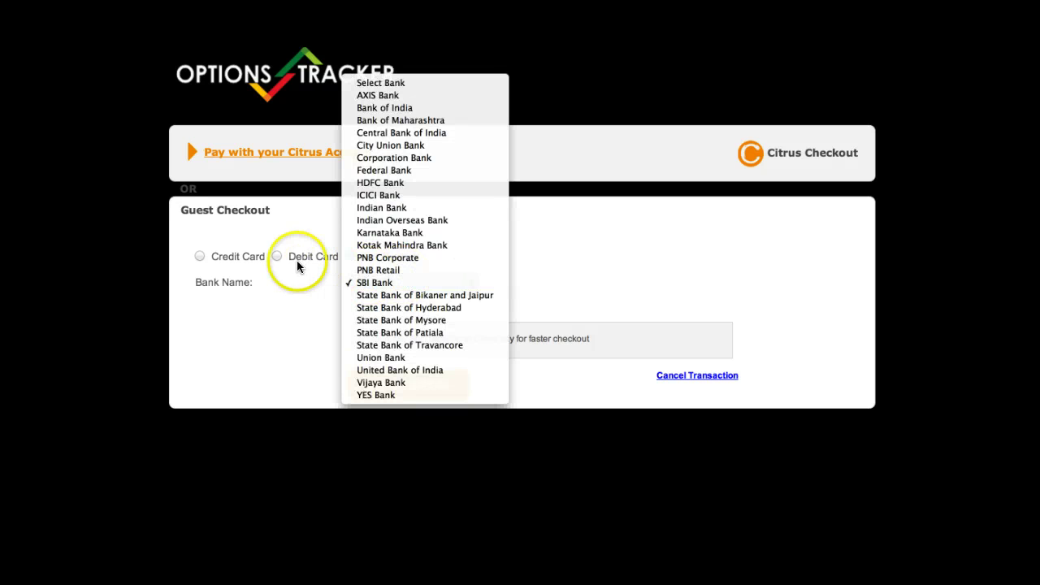
click(276, 257)
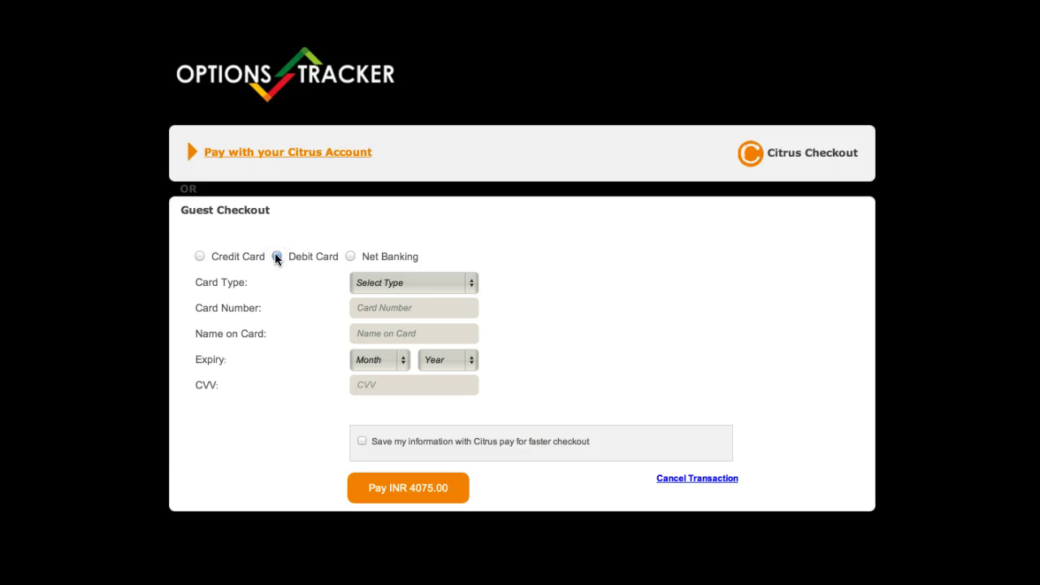
click(200, 256)
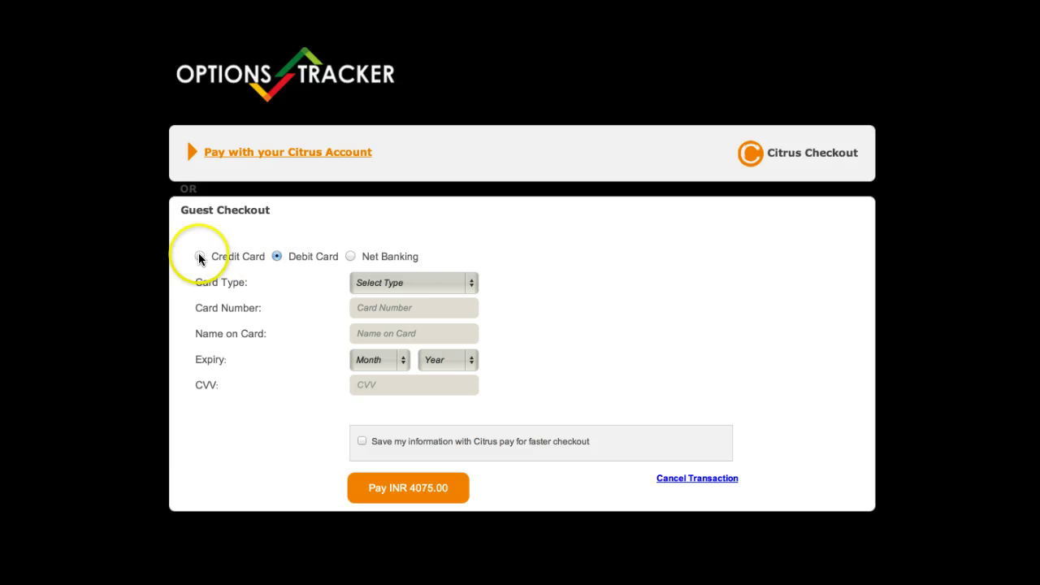
click(351, 256)
- Pick HDFC Bank from the bank list and pay INR 4075.00
click(405, 281)
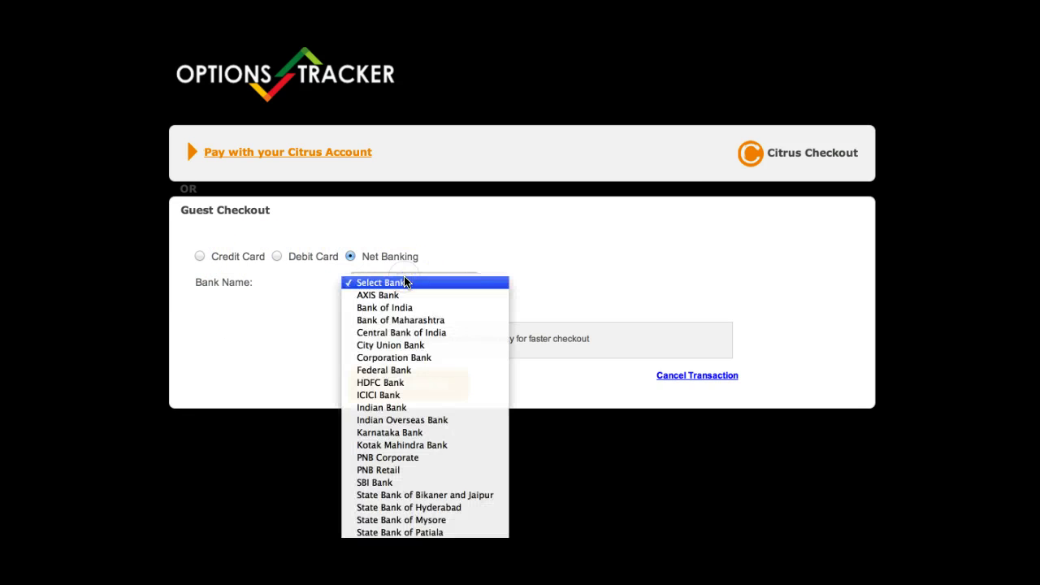
click(387, 382)
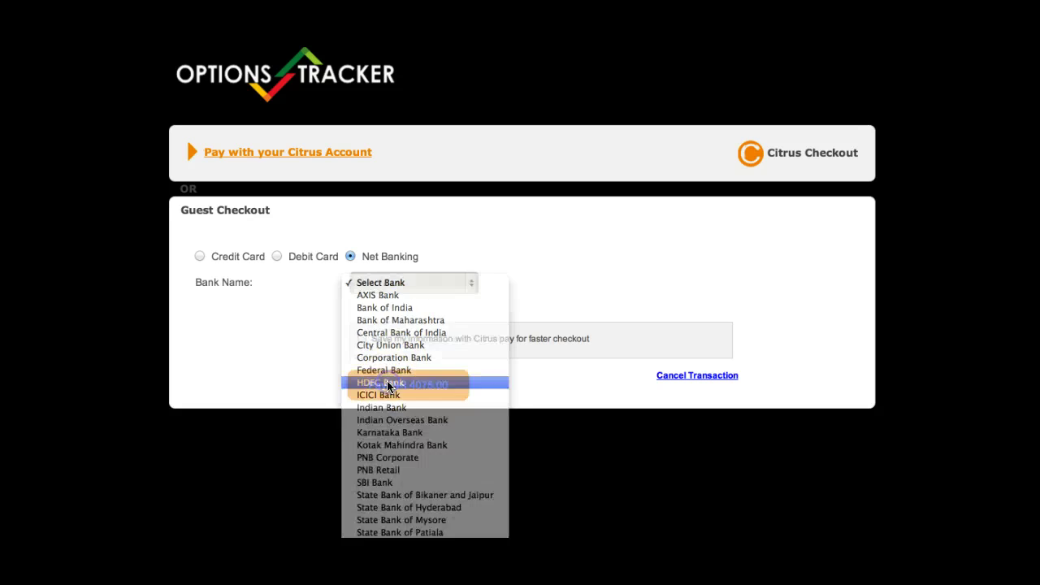
click(406, 384)
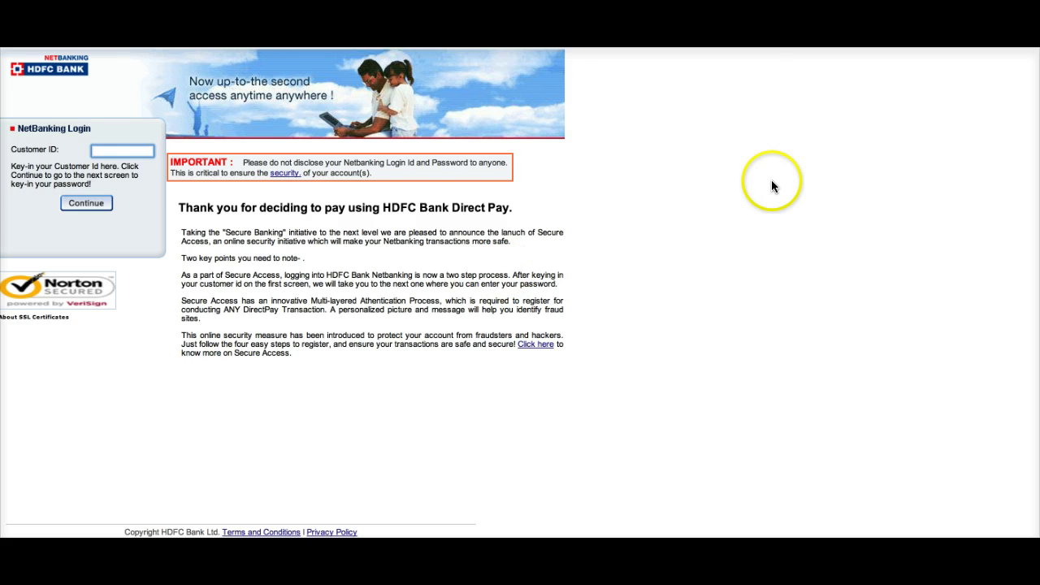
- Leave the HDFC NetBanking error page and return to OptionsTracker's Account Settings Edit Profile page
key(F5)
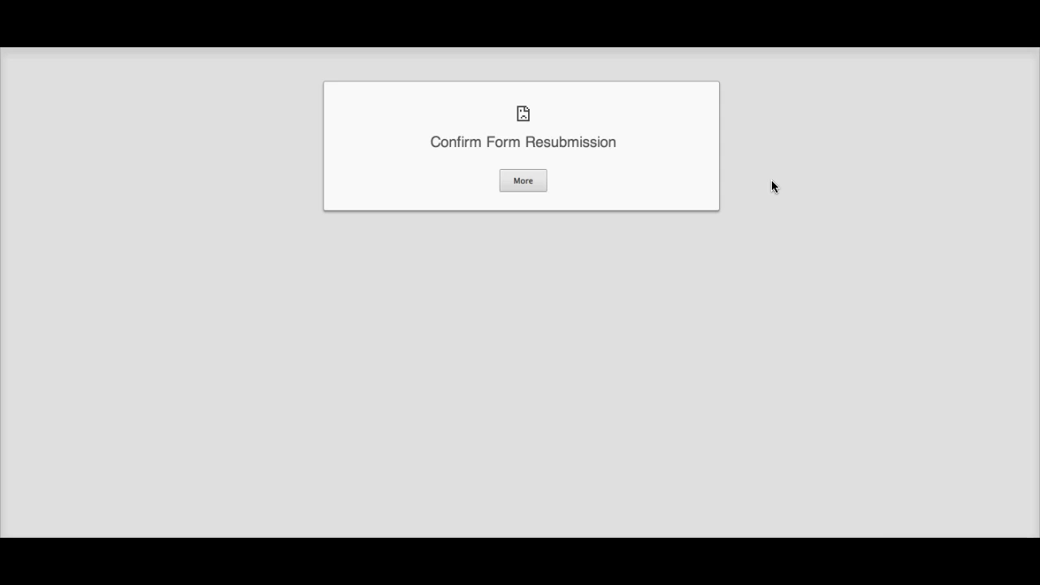
key(super+[)
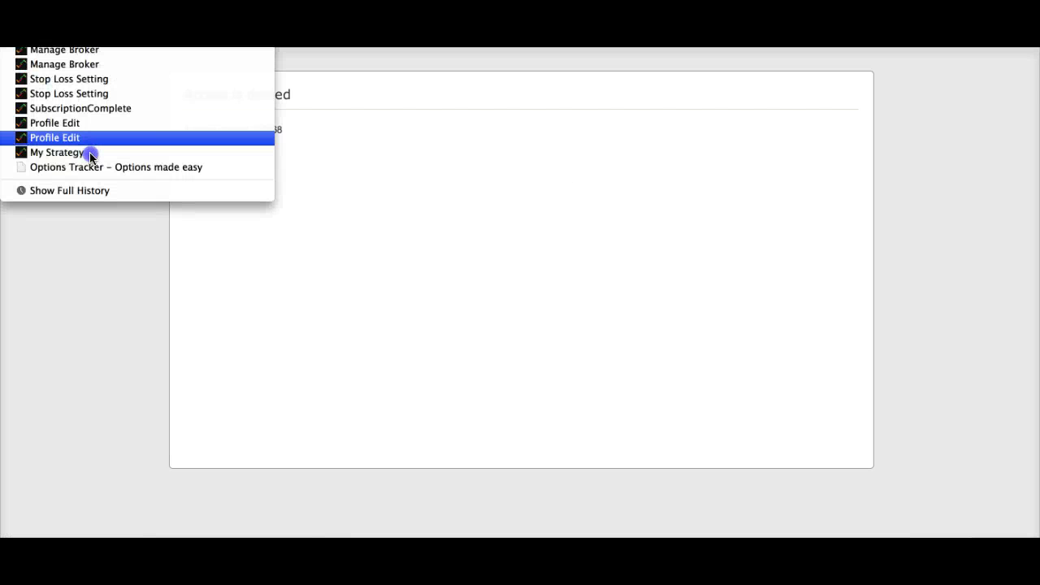
click(67, 121)
scroll(488, 229, down, 2)
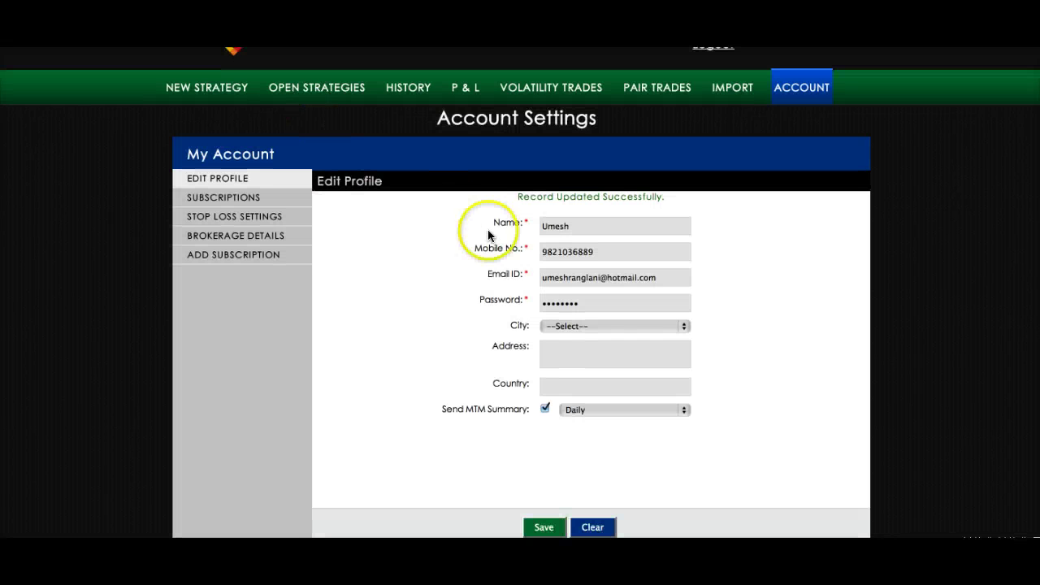
scroll(456, 199, up, 2)
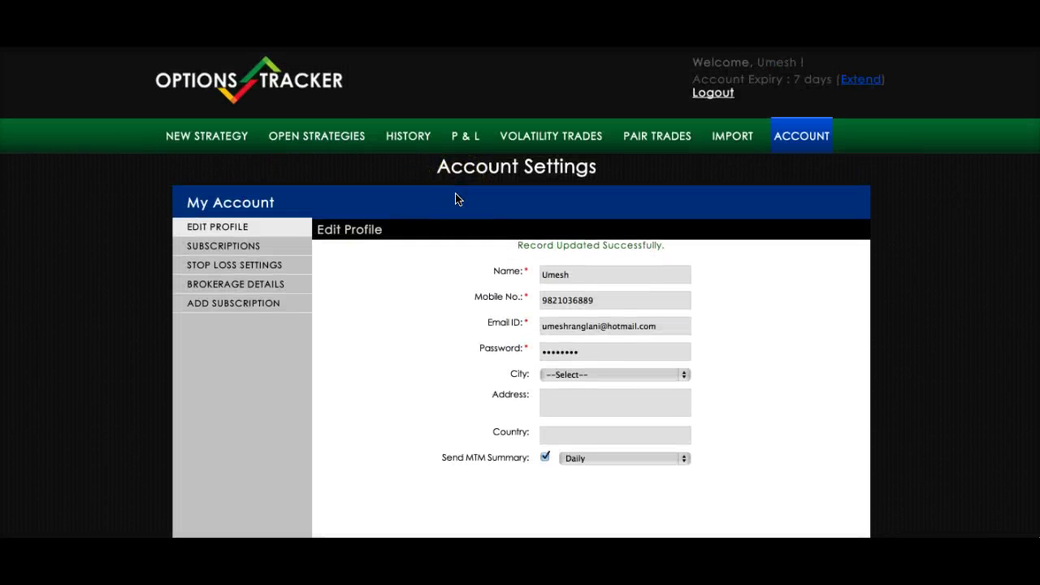
- From Open Strategies, start a new NIFTY Long Call 6500 strategy with quantity 50
click(303, 137)
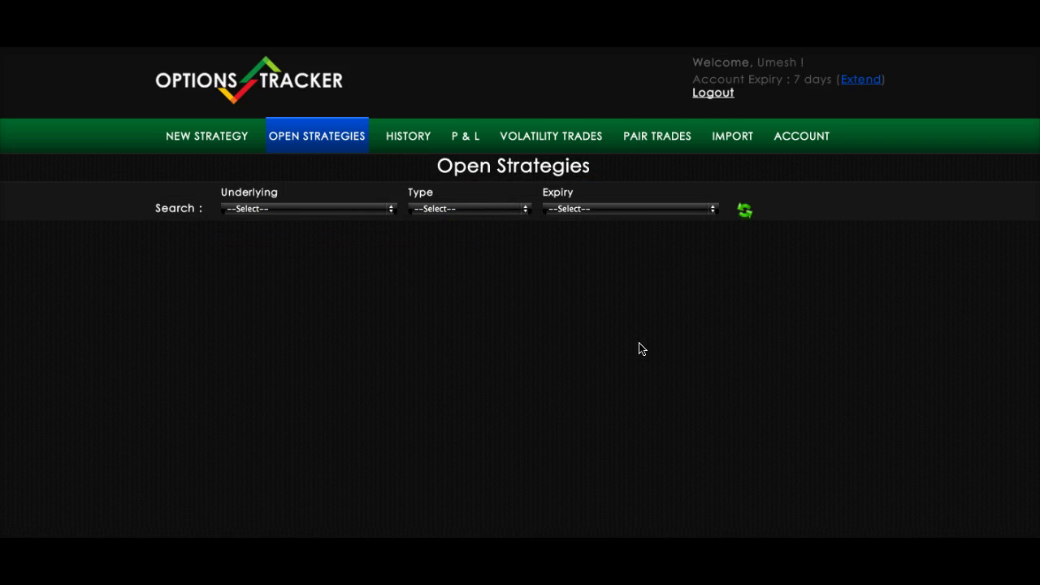
click(627, 352)
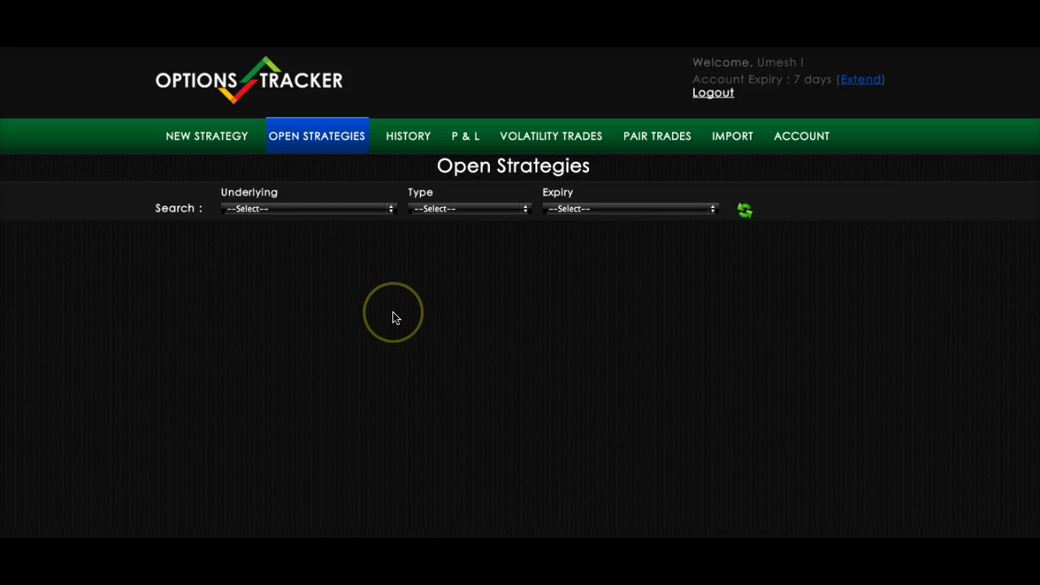
click(200, 140)
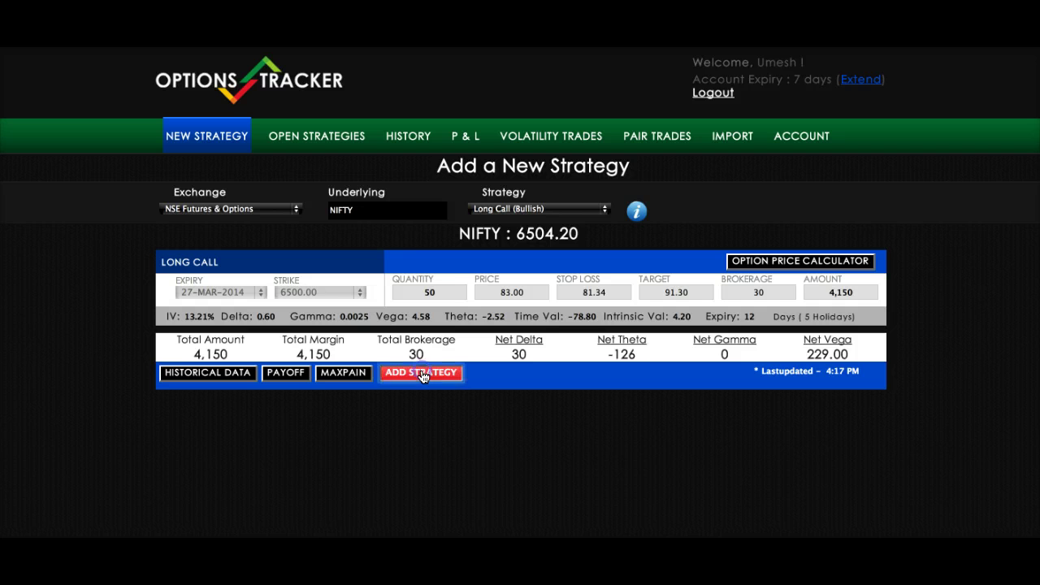
- Add the NIFTY Long Call 6500, 50 at 83.00, as an open strategy
click(413, 225)
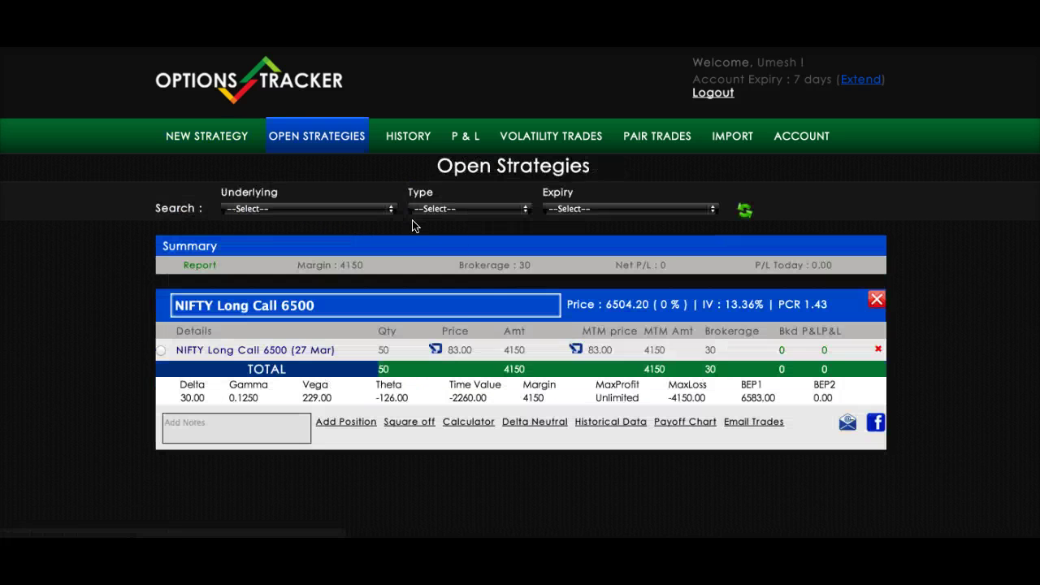
click(491, 338)
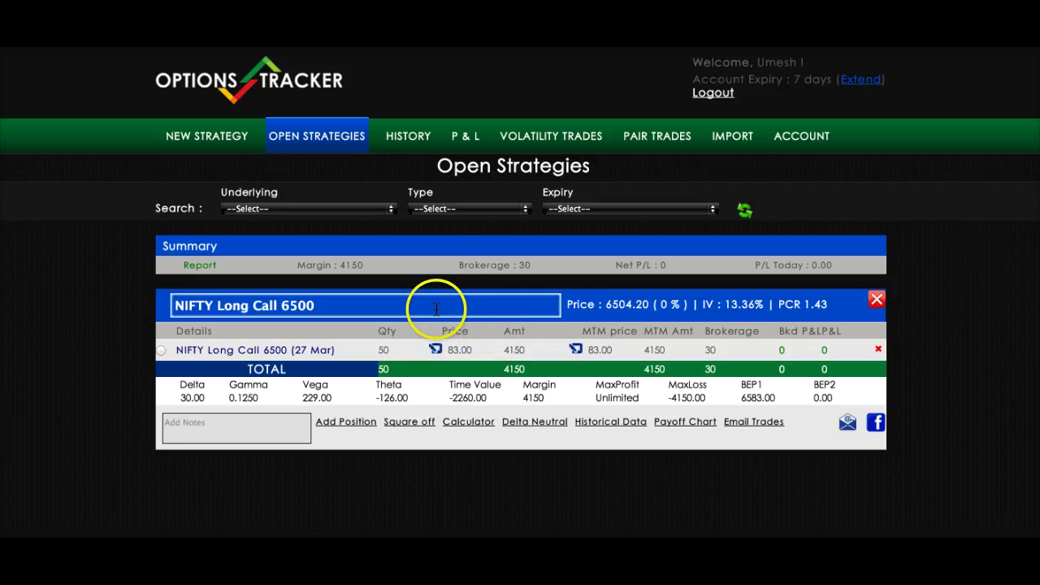
click(462, 341)
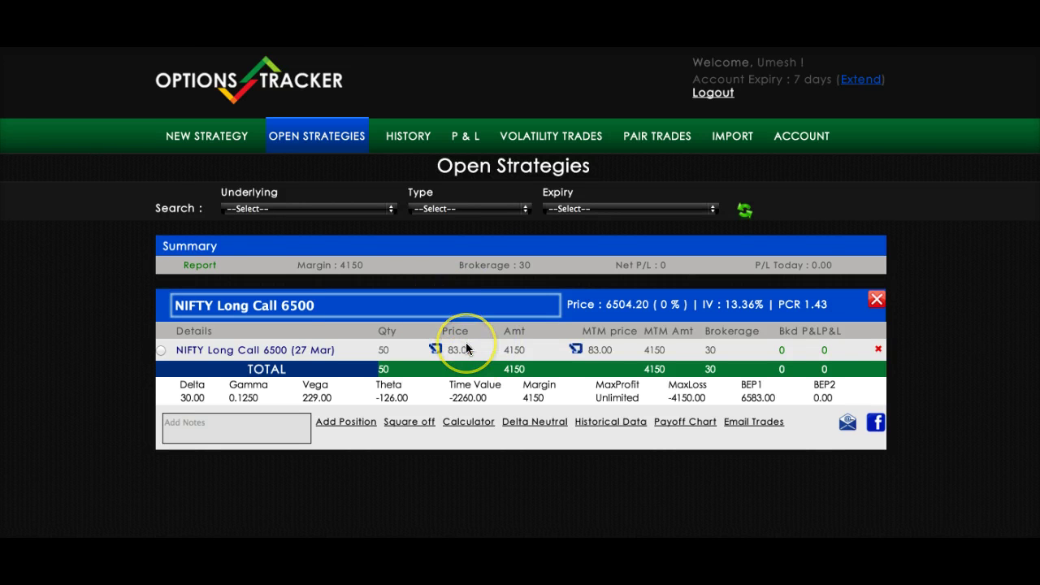
scroll(463, 349, down, 1)
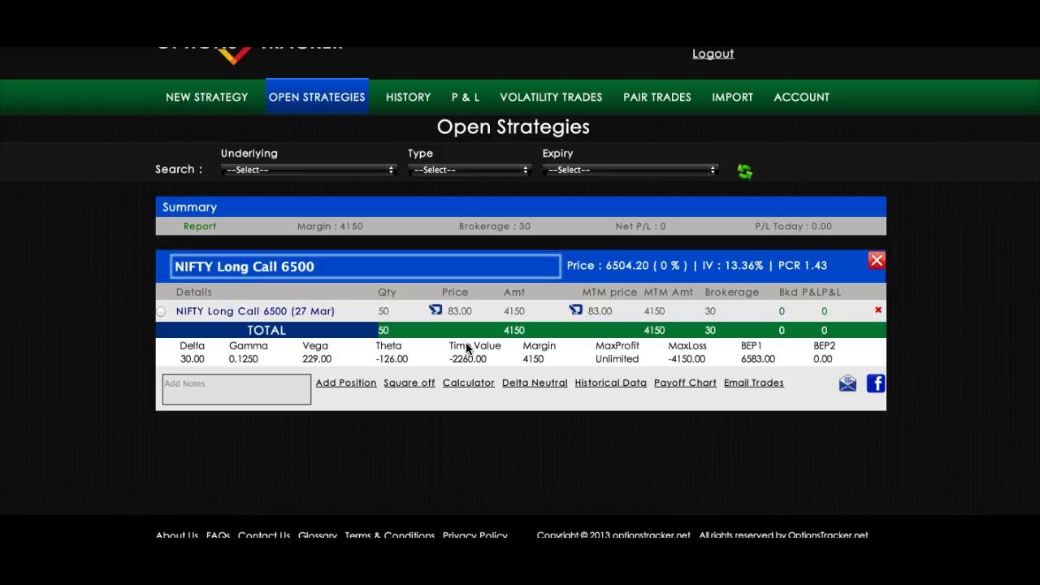
scroll(455, 382, down, 1)
click(431, 425)
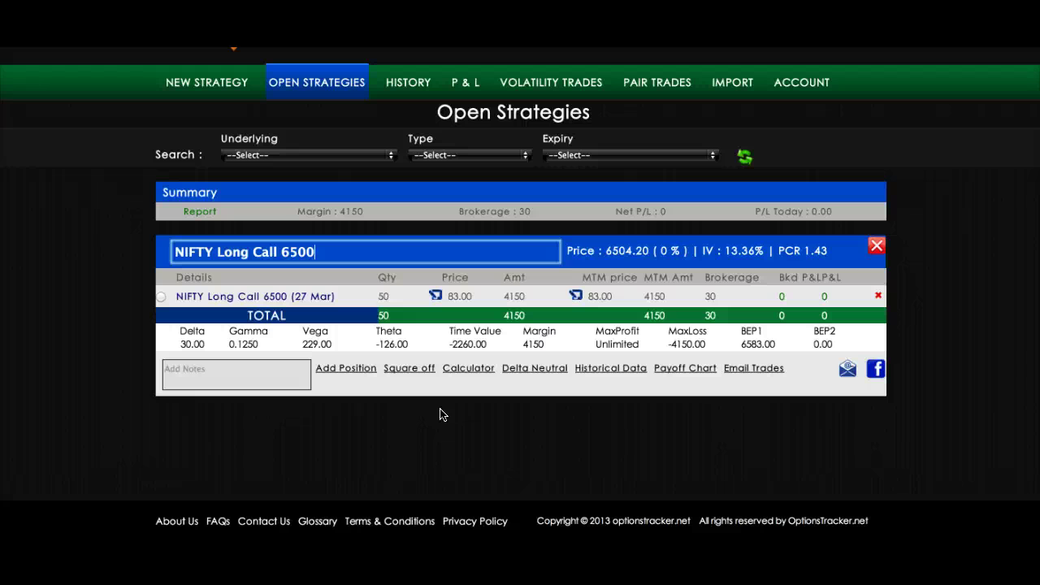
- Rename the strategy to 'NIFTY Long Call 6500 by ABC'
click(384, 252)
click(312, 252)
click(179, 251)
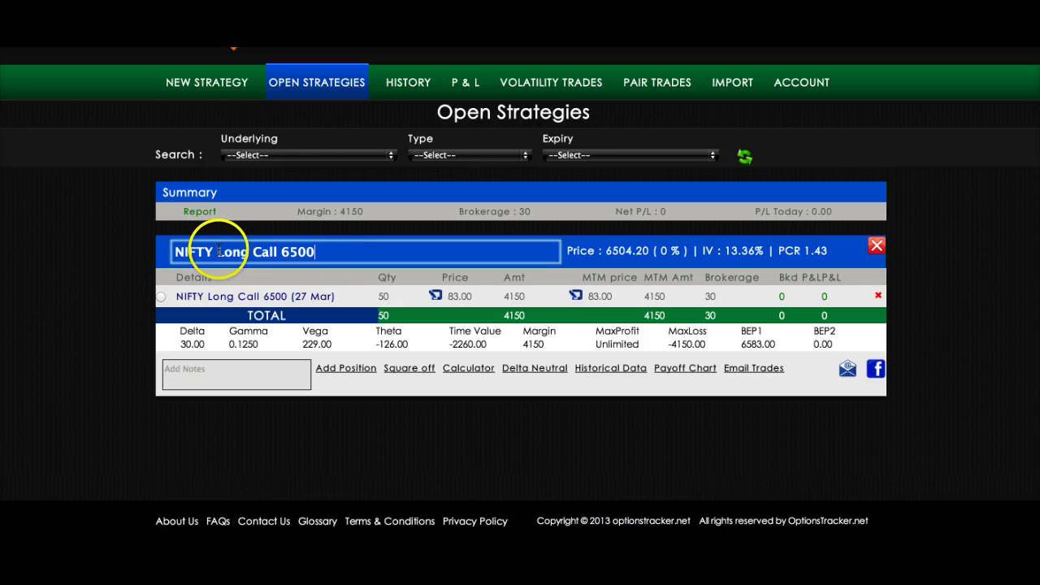
click(276, 252)
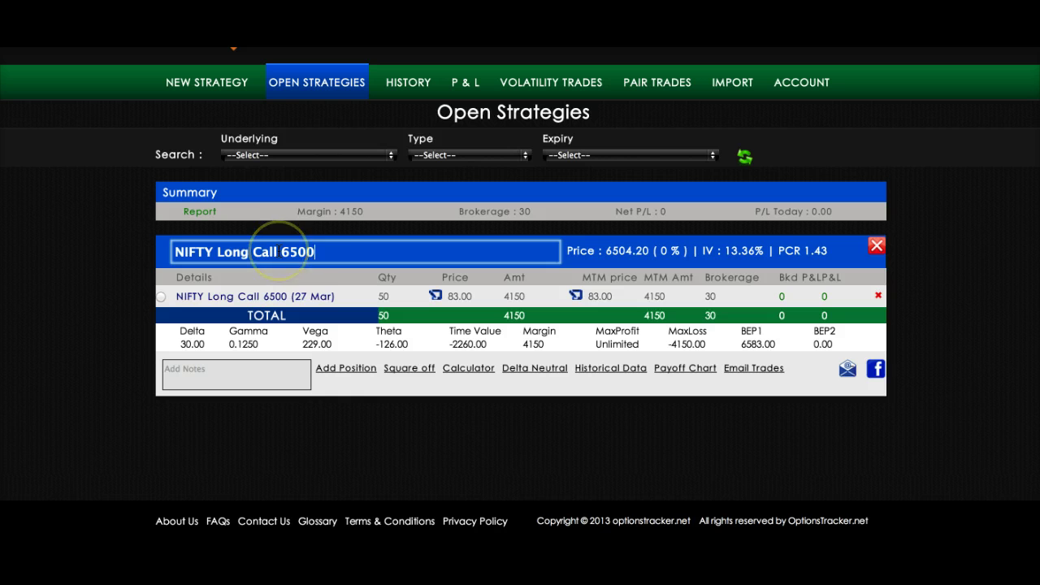
click(315, 250)
text(by)
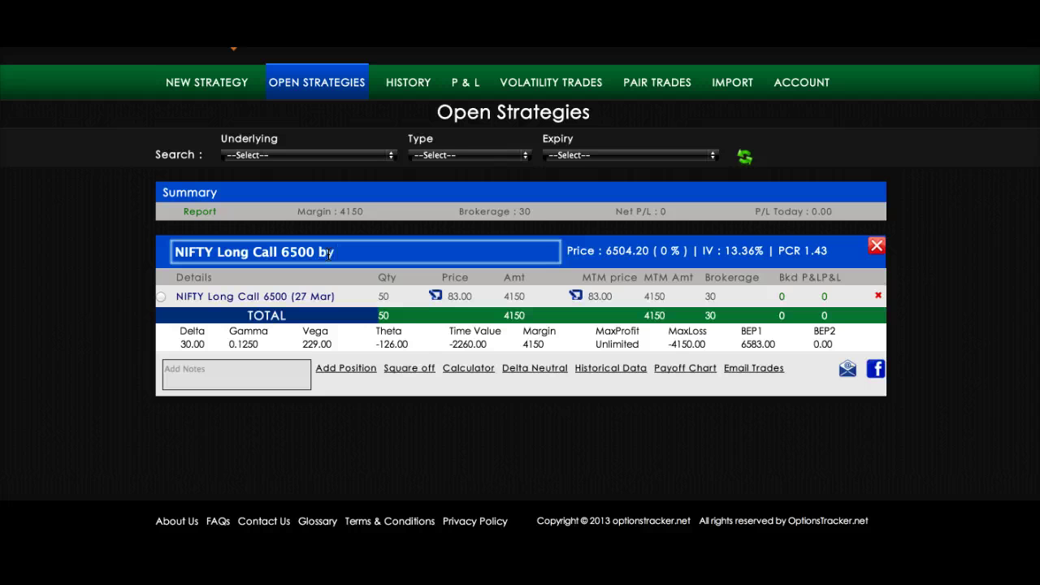
text( ABC)
click(133, 304)
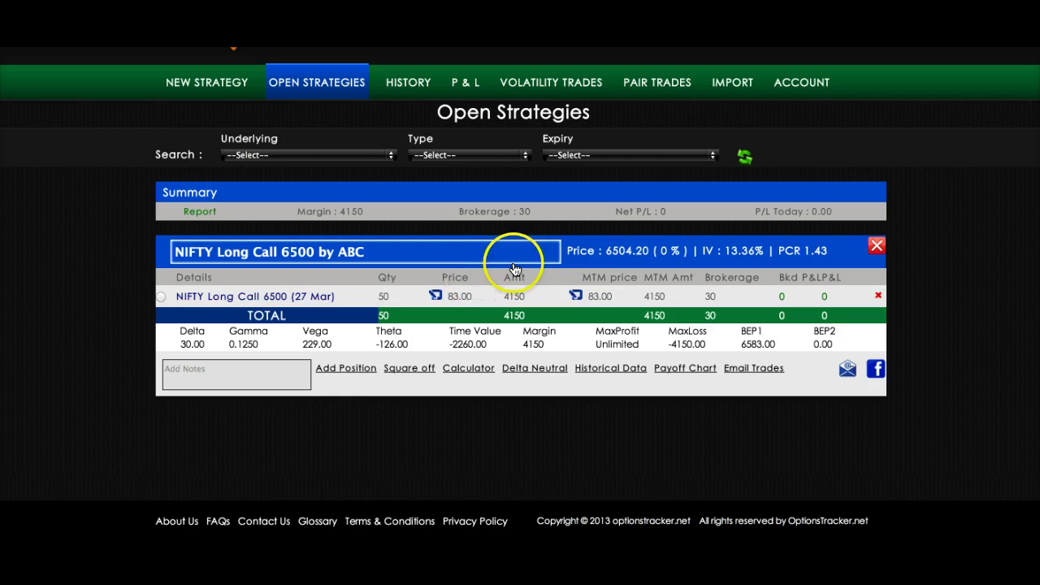
mouse_move(631, 252)
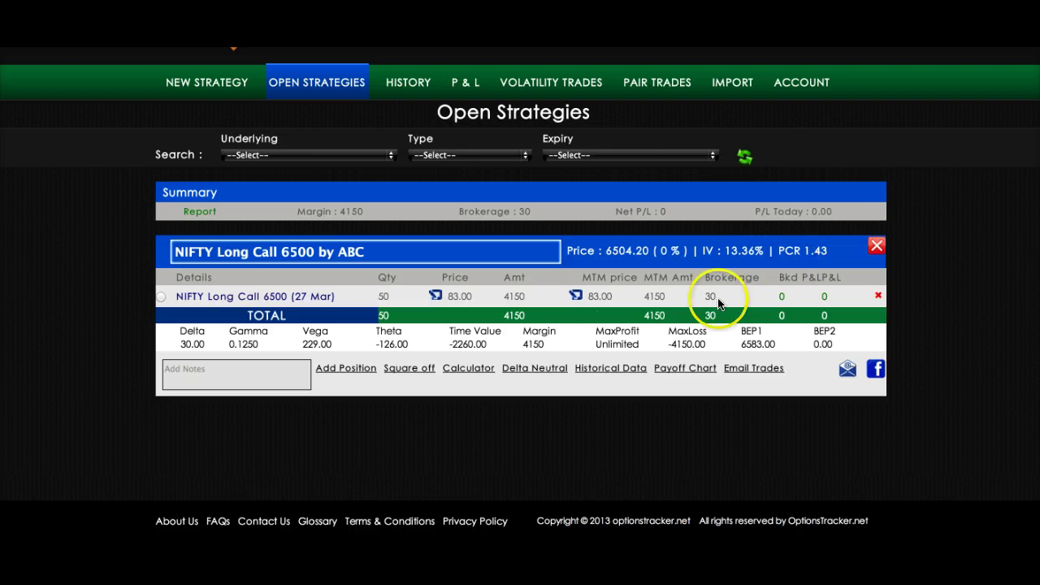
- Change the Long Call 6500 position's entry price from 83.00 to 85 and save
click(246, 300)
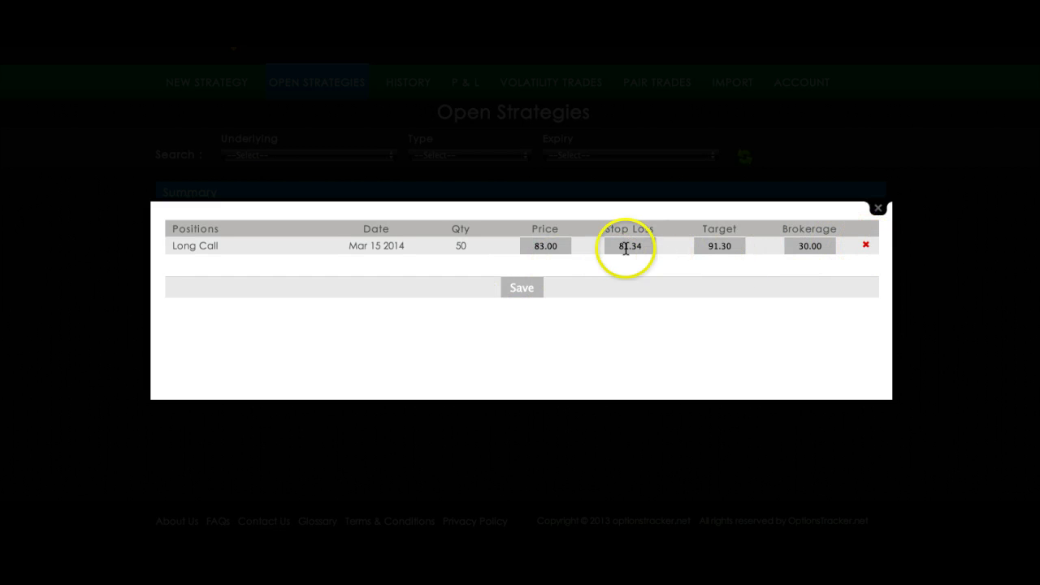
drag(563, 247, 517, 247)
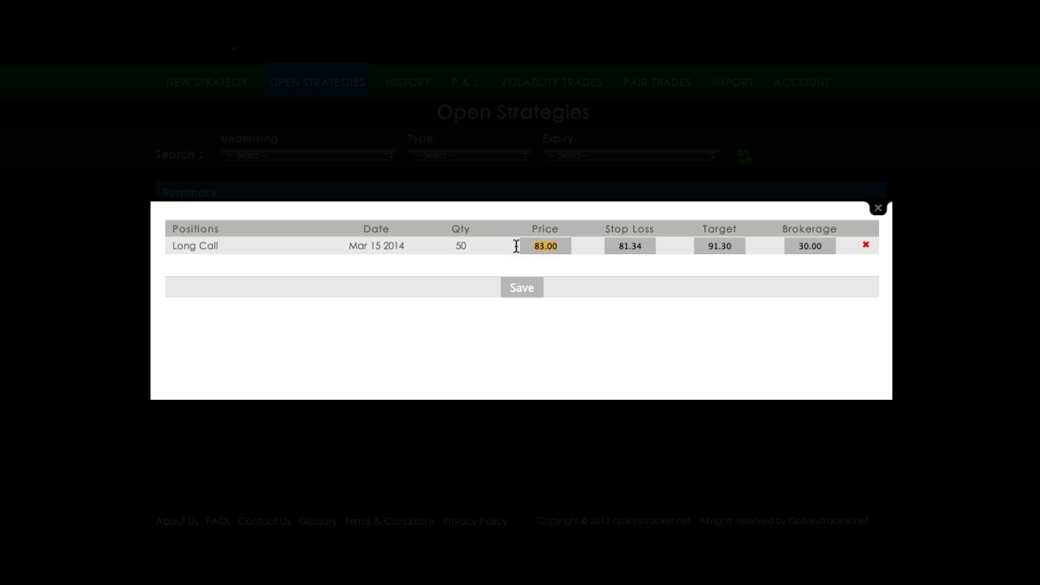
text(85)
click(522, 289)
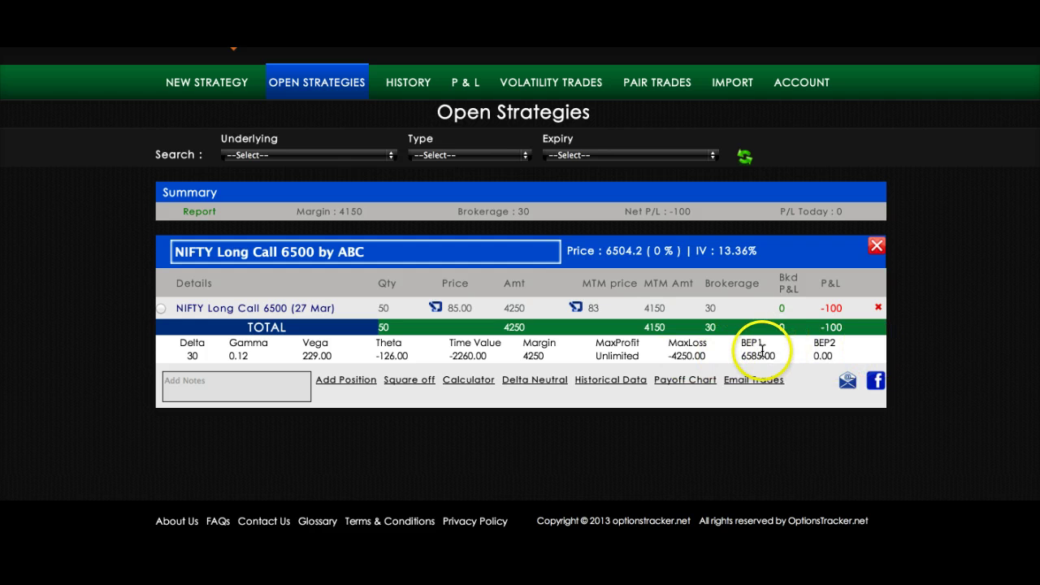
click(685, 380)
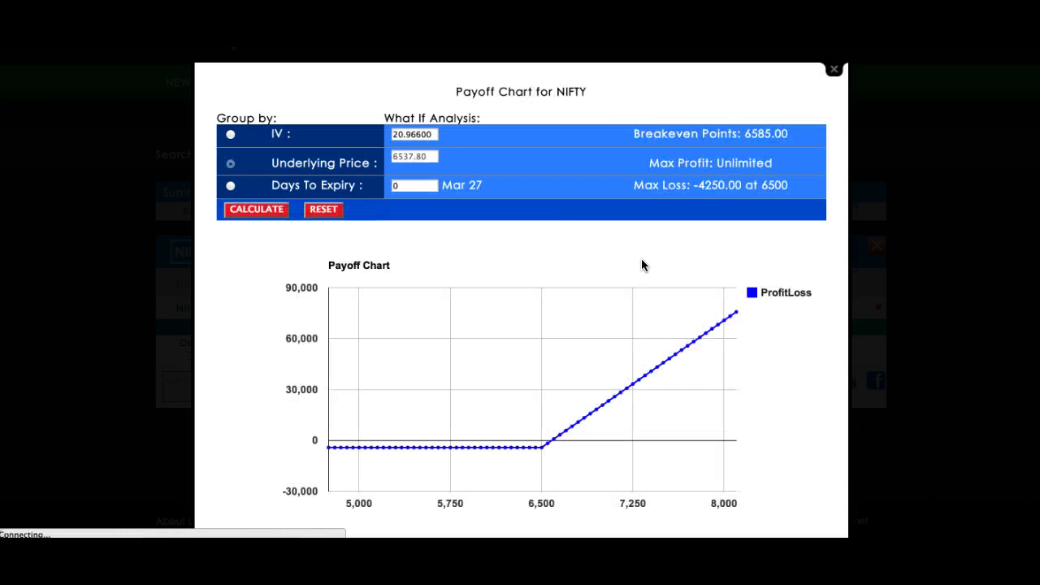
scroll(644, 330, down, 2)
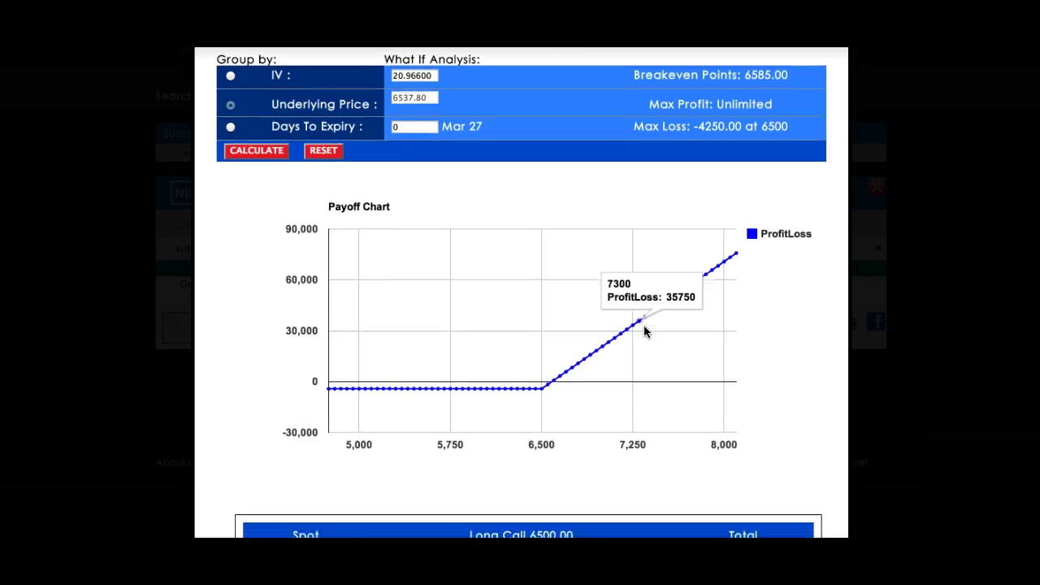
scroll(644, 325, up, 1)
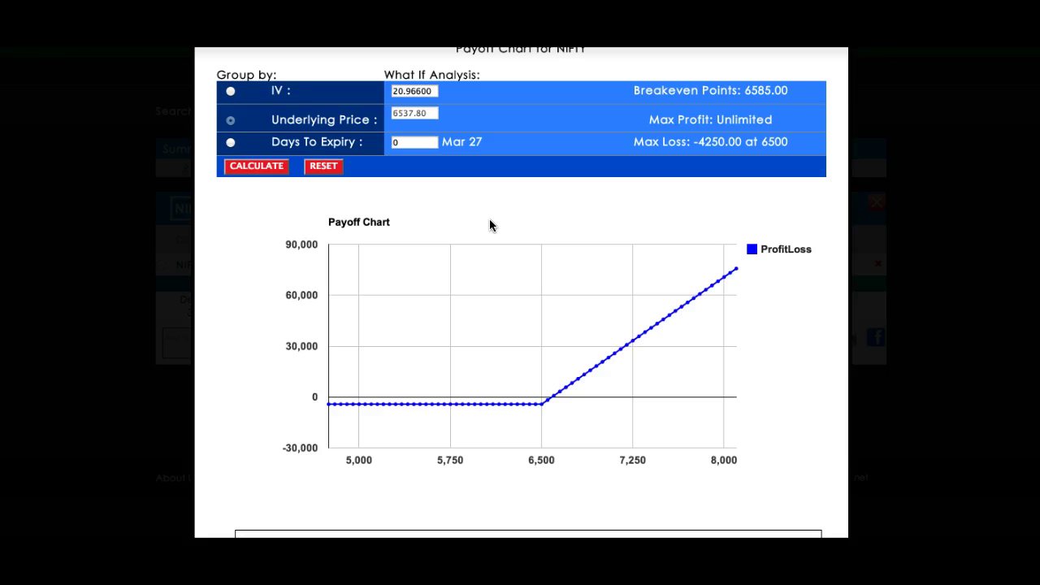
scroll(490, 225, down, 5)
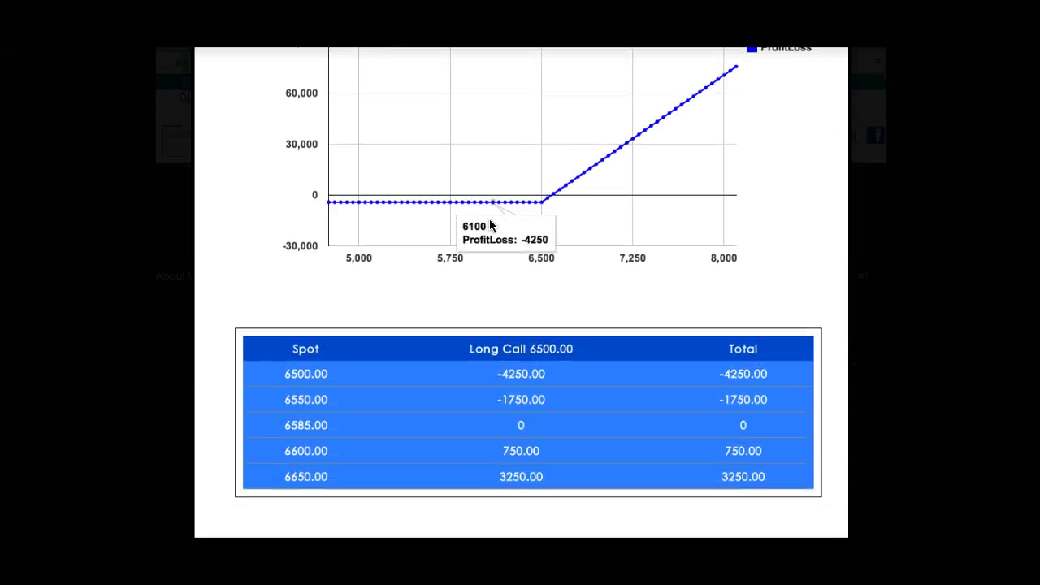
scroll(490, 220, down, 1)
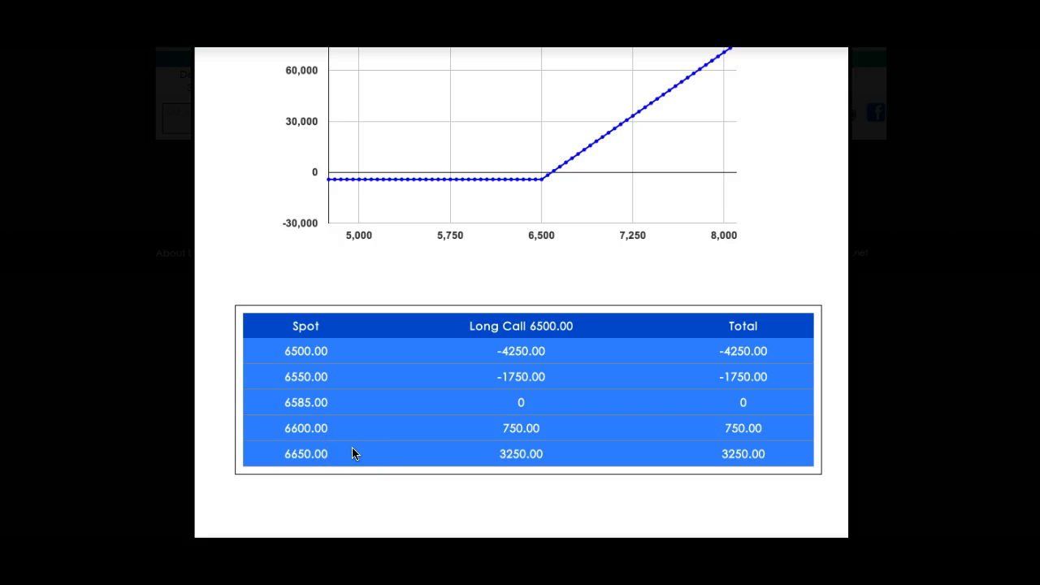
scroll(352, 454, up, 4)
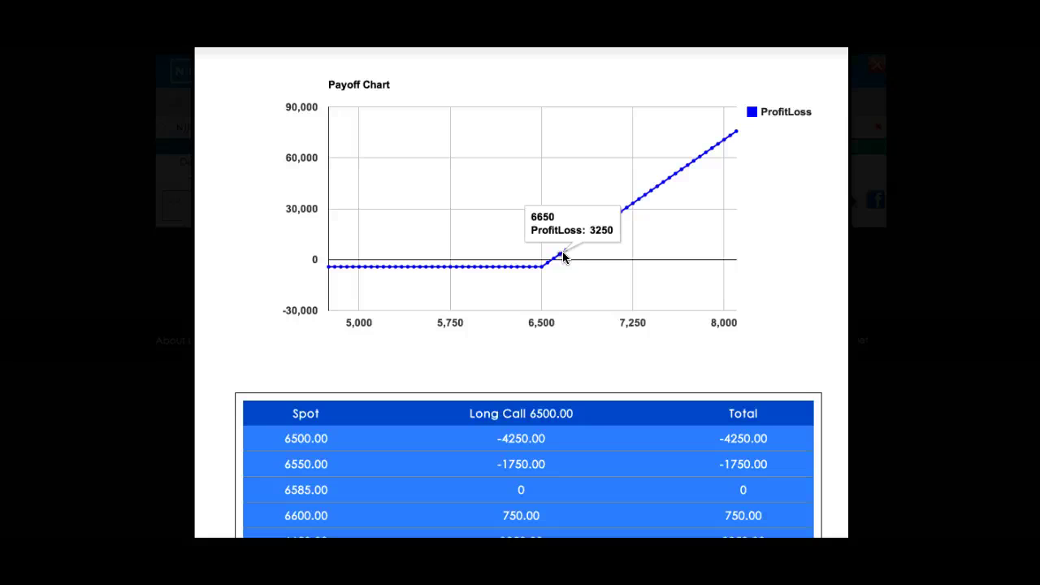
click(541, 267)
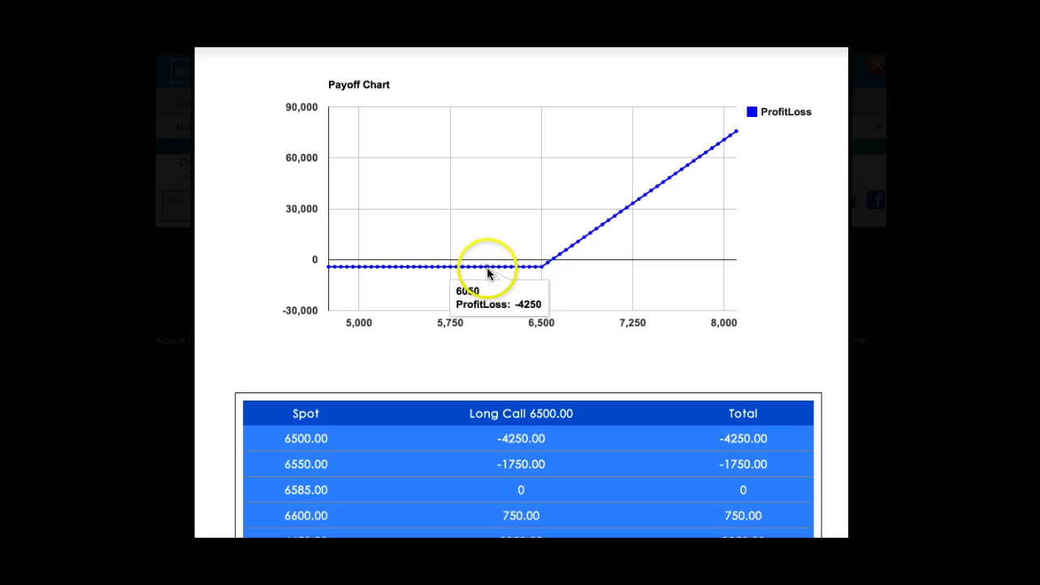
scroll(488, 274, up, 3)
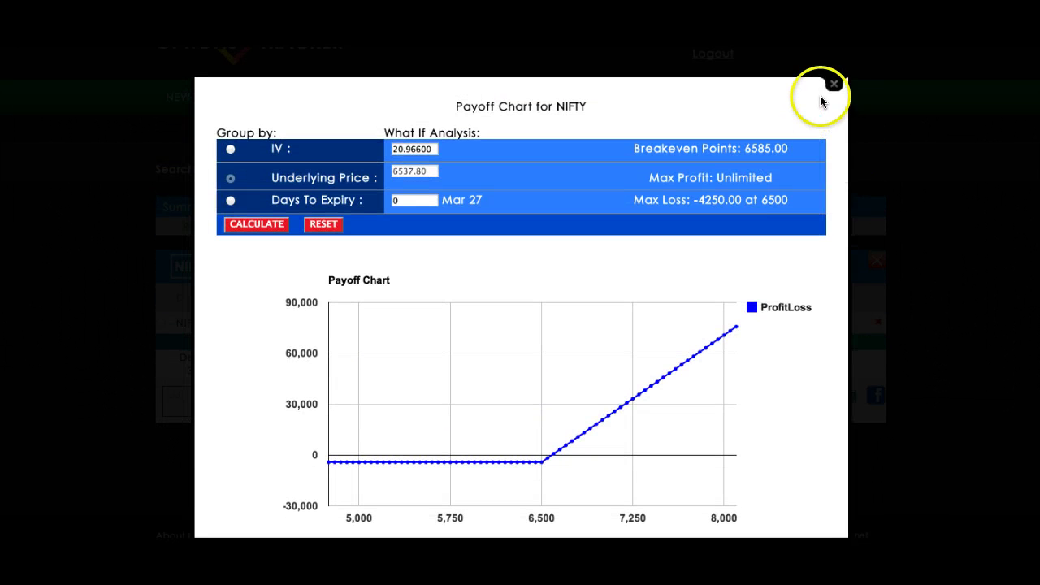
click(836, 85)
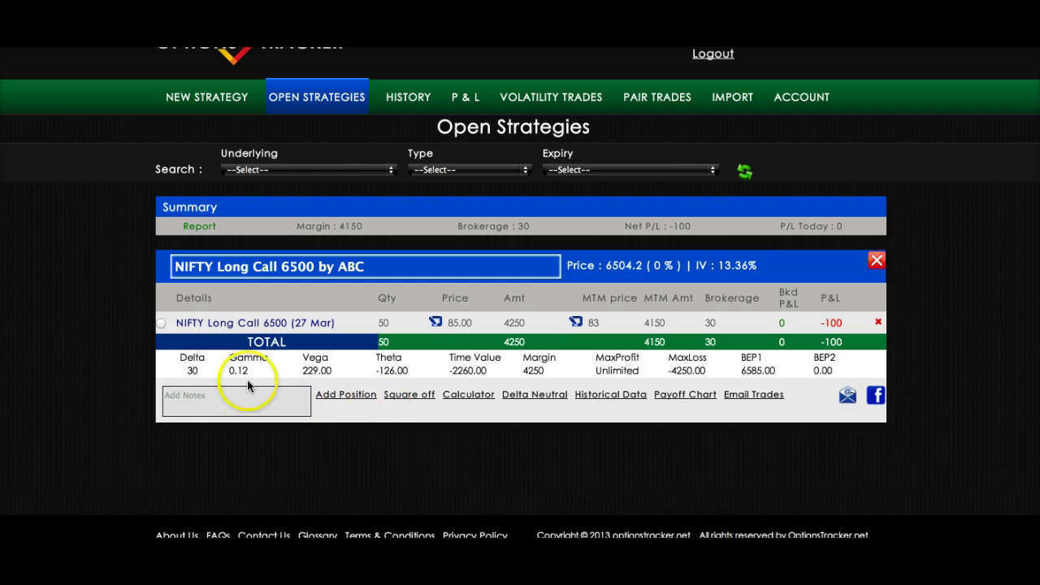
- Select the NIFTY Long Call 6500 position and open the Add a New Position form
click(161, 324)
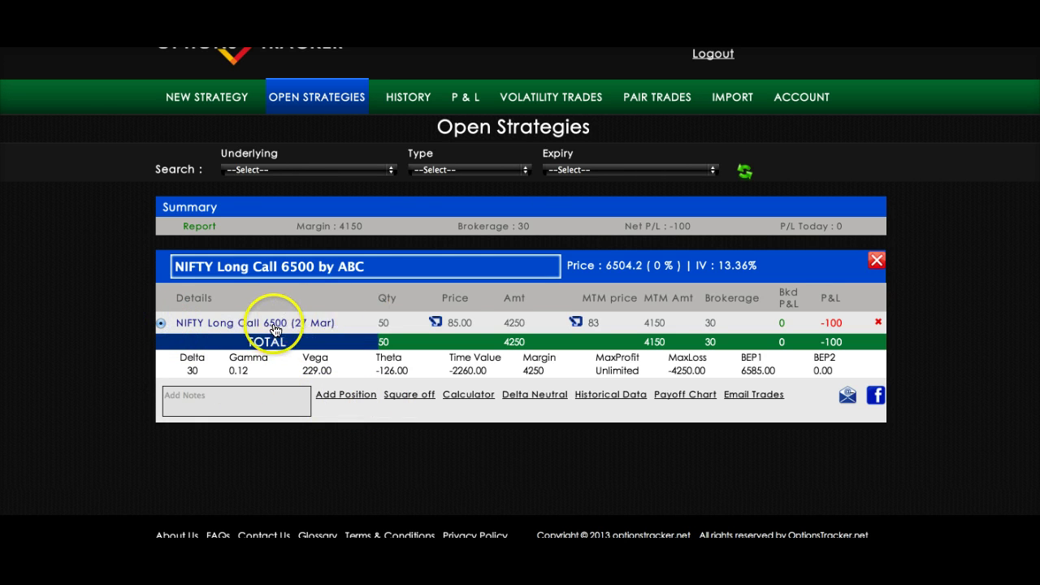
click(345, 396)
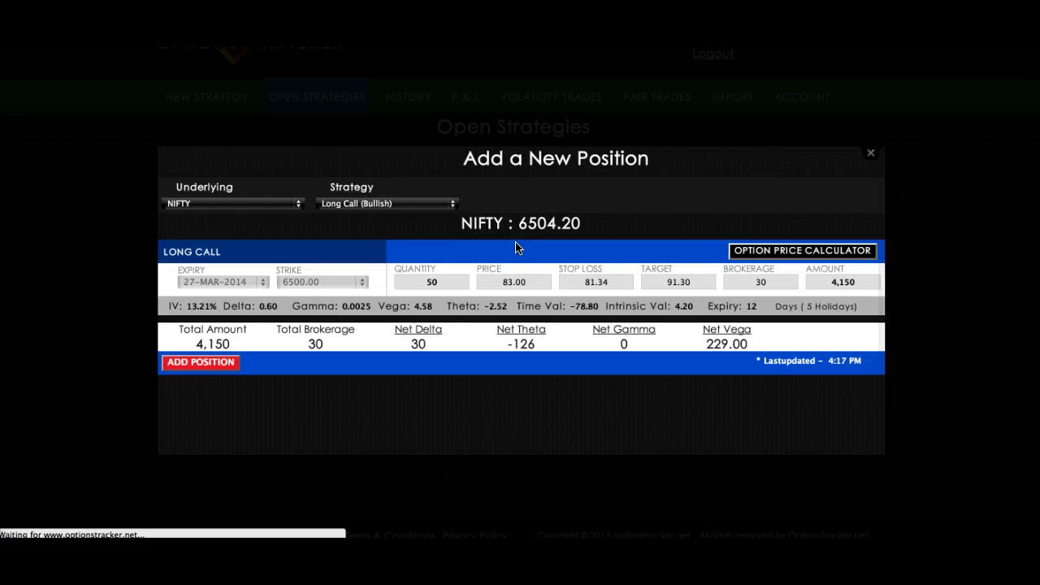
- Set the new Long Call to strike 6400.00 and quantity 100 at price 156.85
click(309, 284)
click(309, 284)
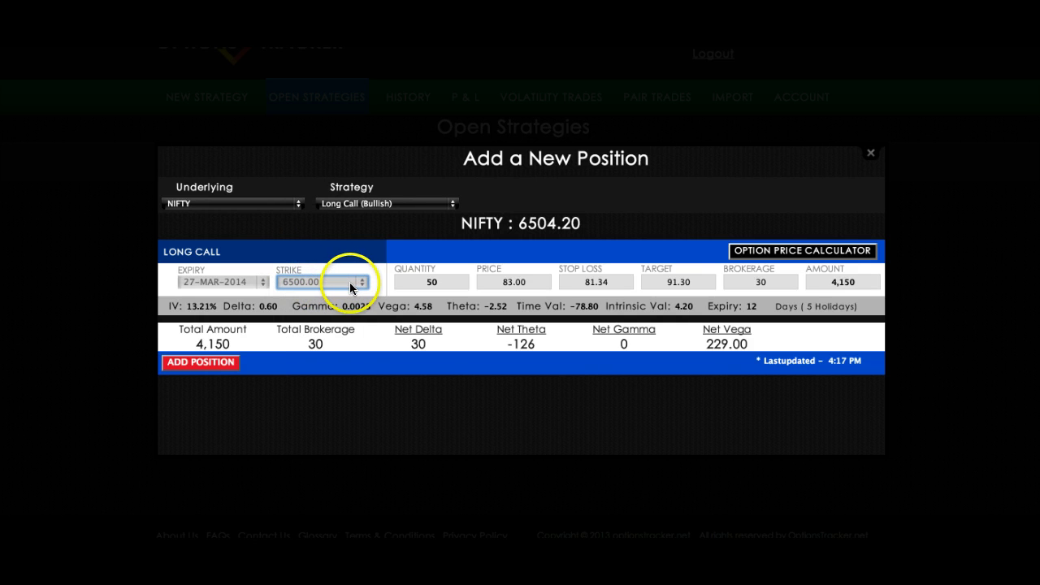
key(Up)
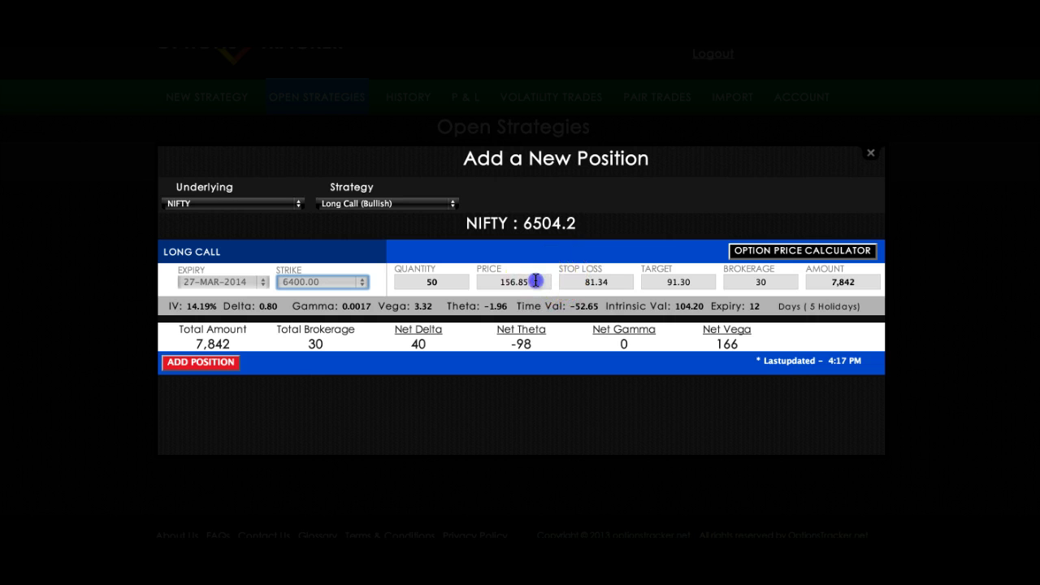
click(536, 281)
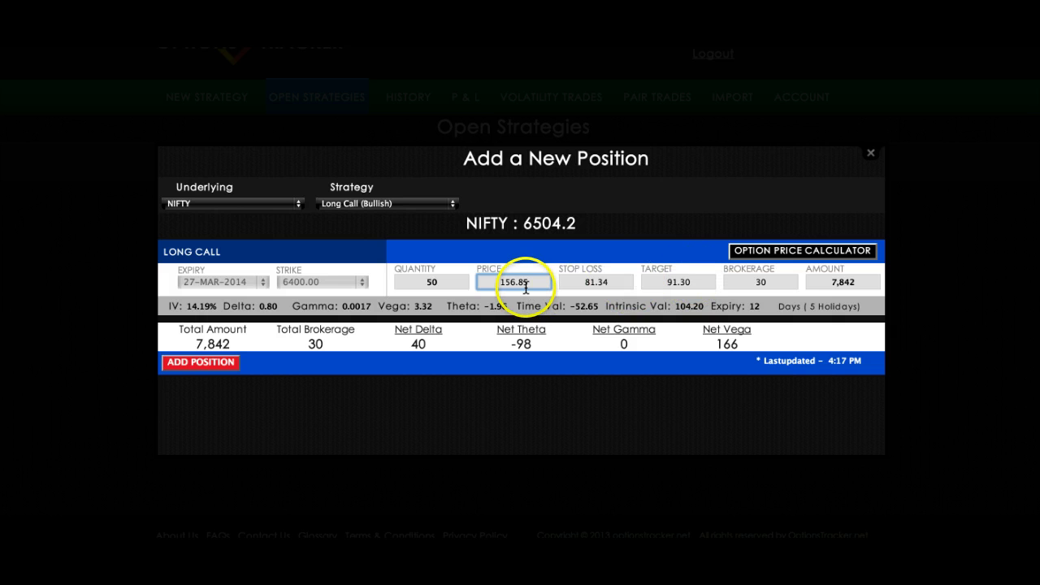
click(446, 281)
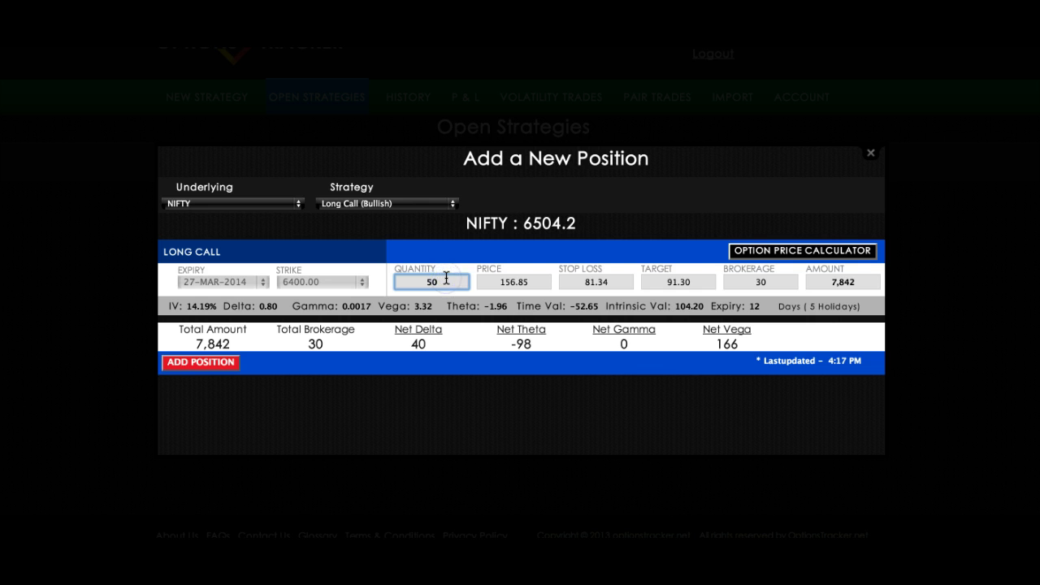
key(BackSpace)
key(BackSpace)
text(100)
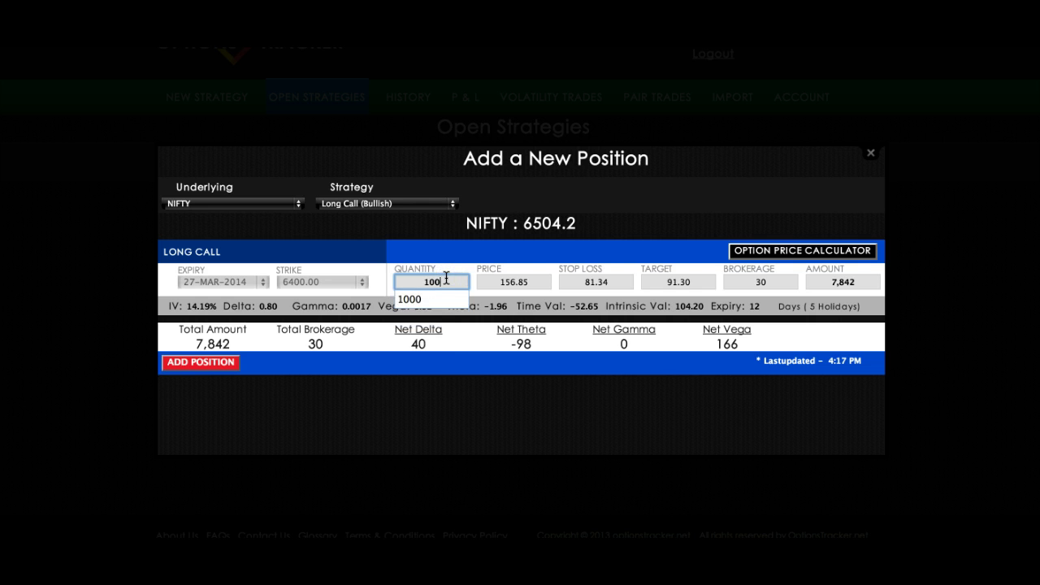
click(524, 282)
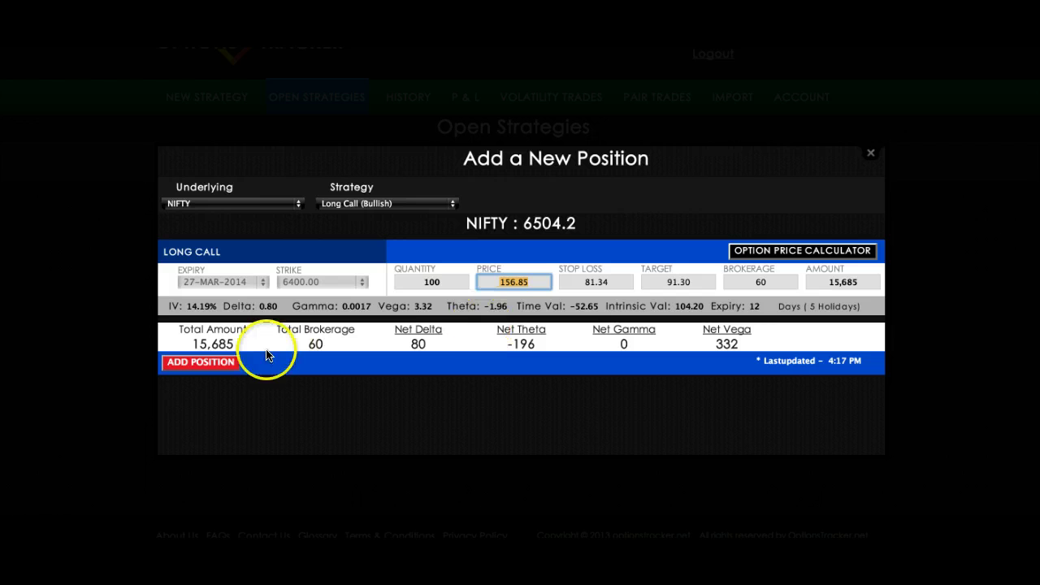
- Add the 6400 call, 100 at 156.85, with target 160 to the strategy
click(195, 366)
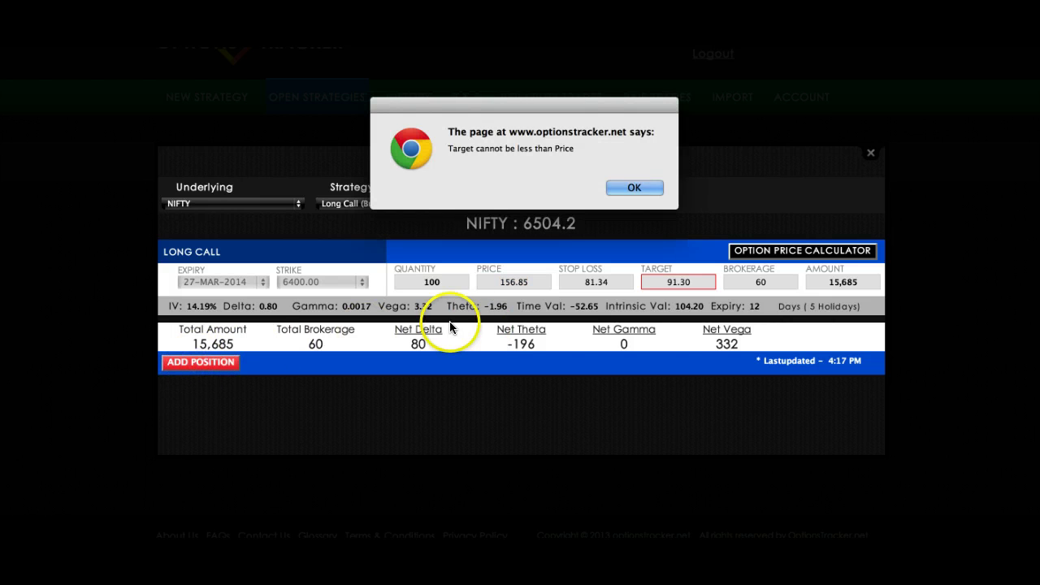
click(618, 187)
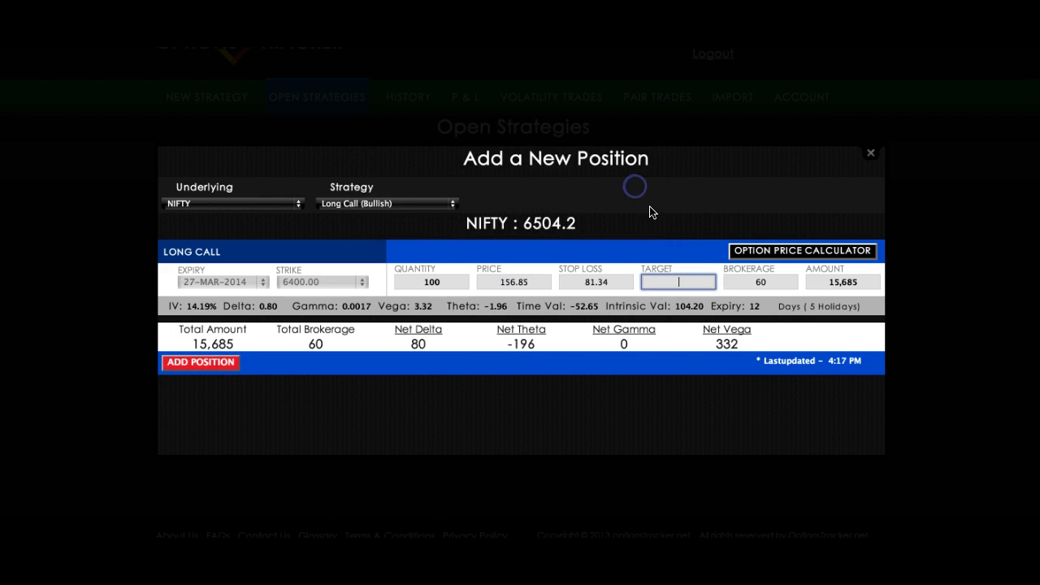
text(160)
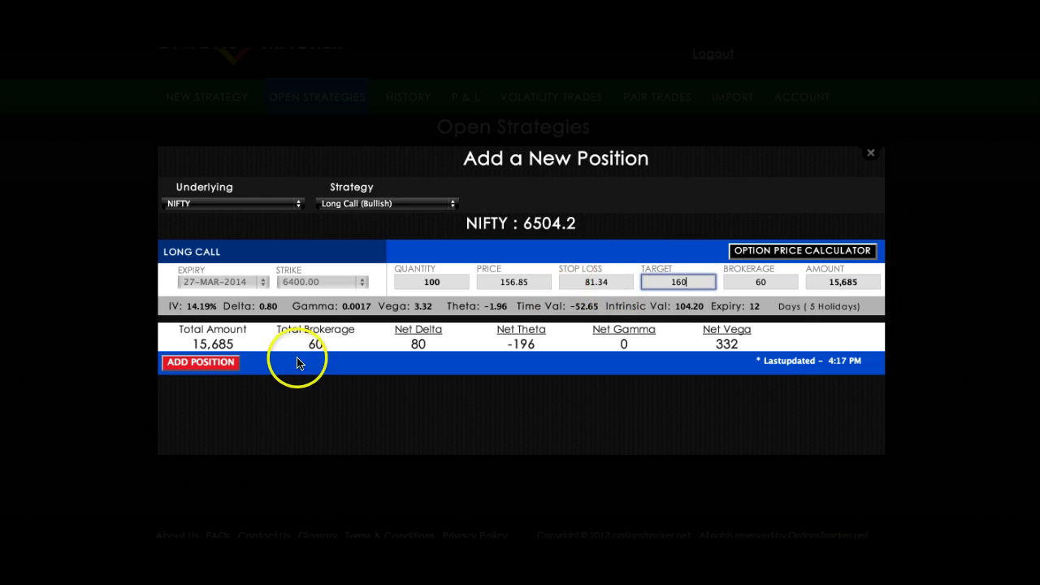
click(197, 366)
click(419, 353)
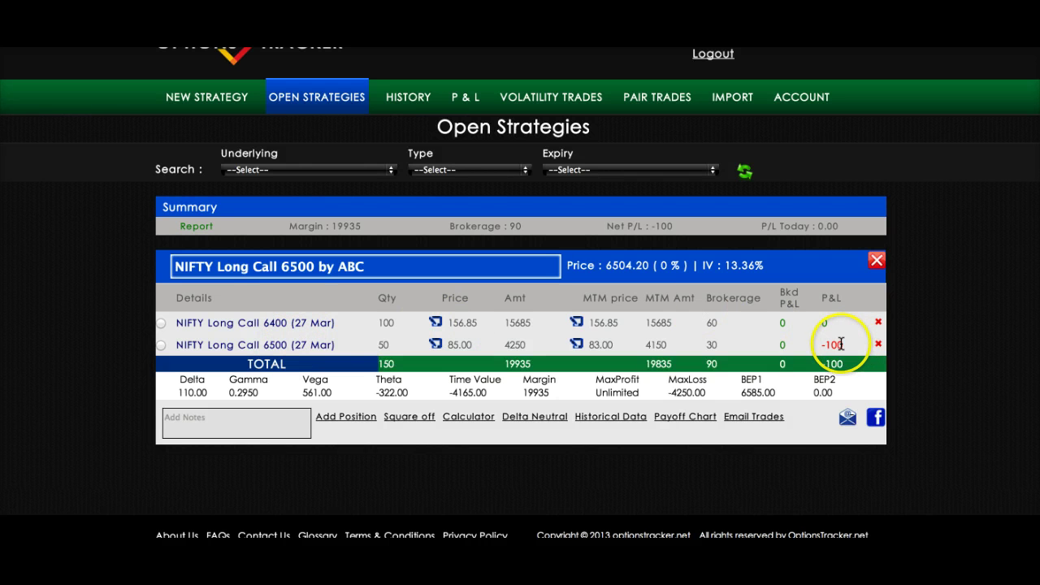
- Select the NIFTY Long Call 6500 leg and begin its square-off
scroll(516, 323, down, 1)
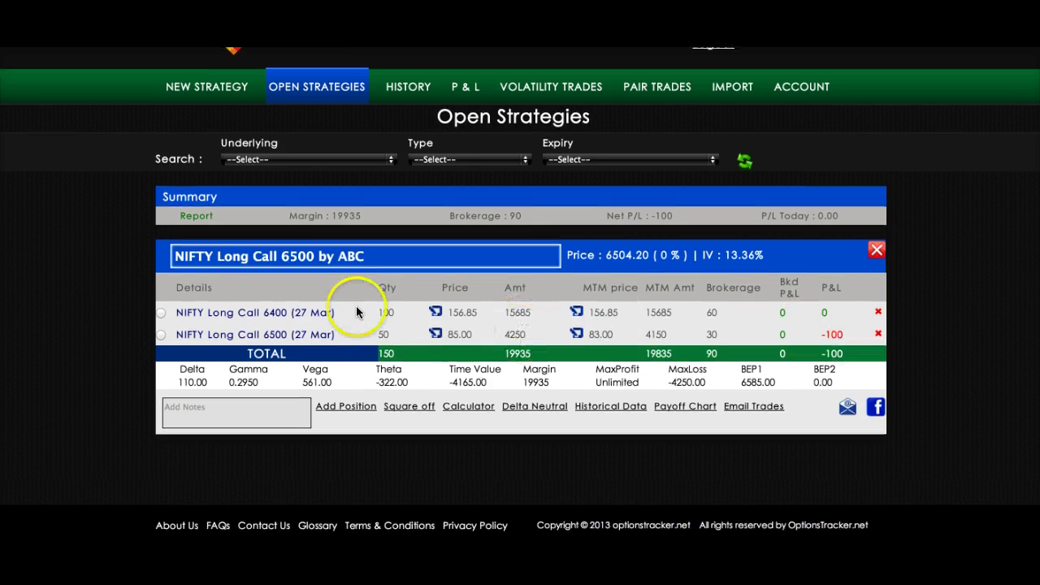
click(161, 334)
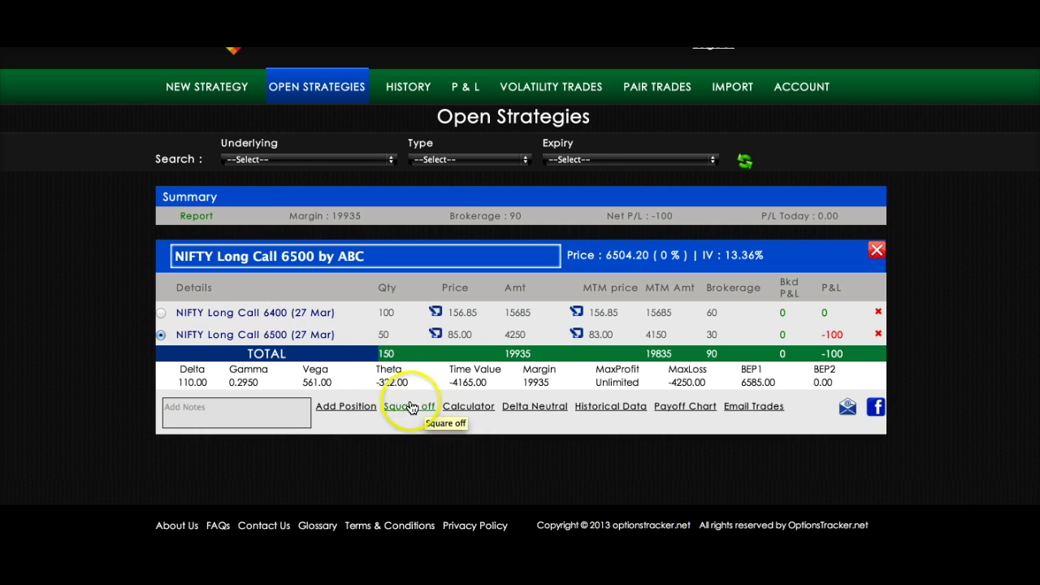
click(407, 408)
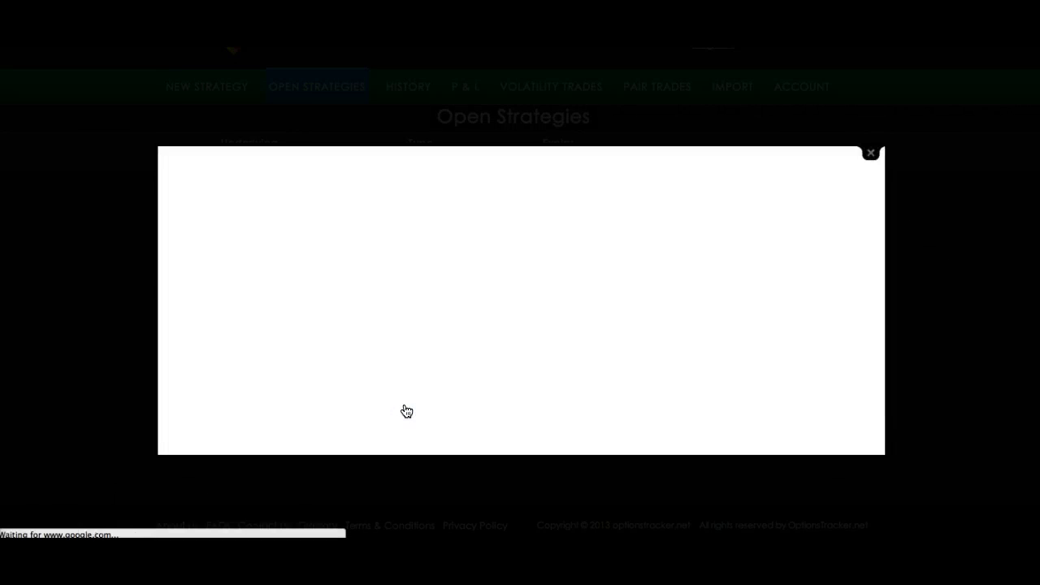
- Square off the 6500 call at price 80 instead of 83.00, booking -250
click(482, 361)
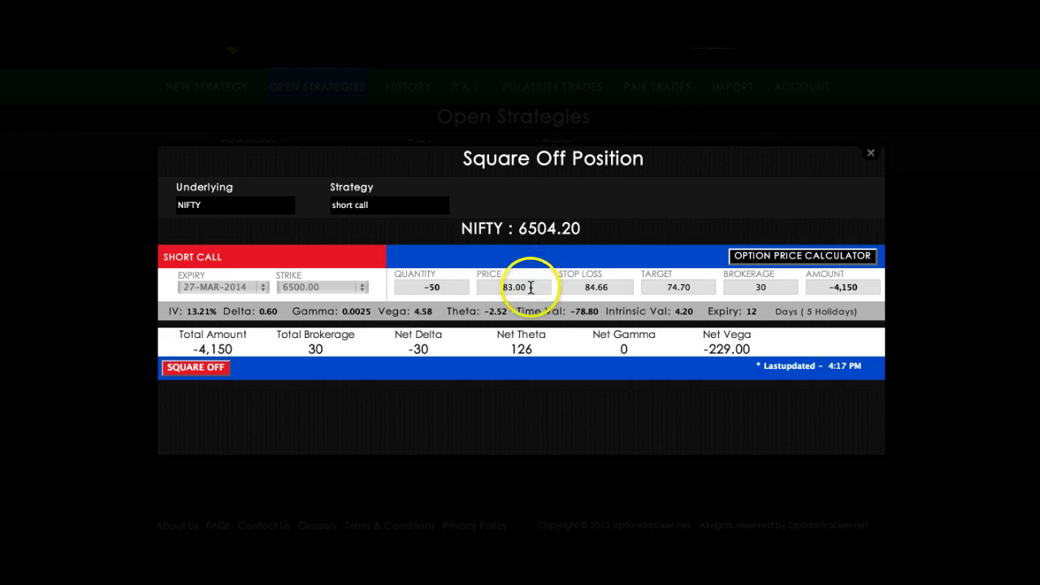
click(487, 286)
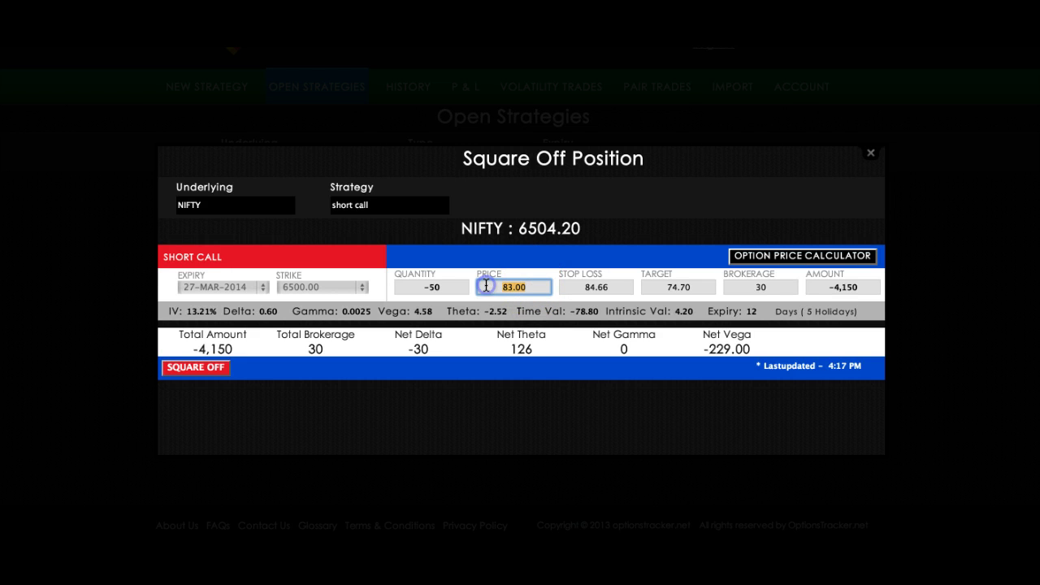
text(8)
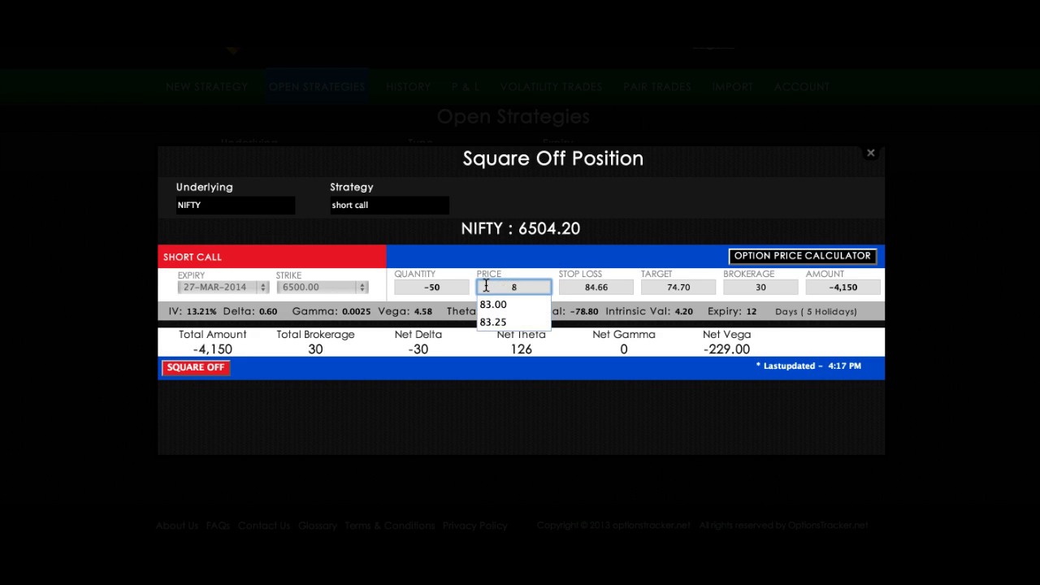
text(0)
click(604, 286)
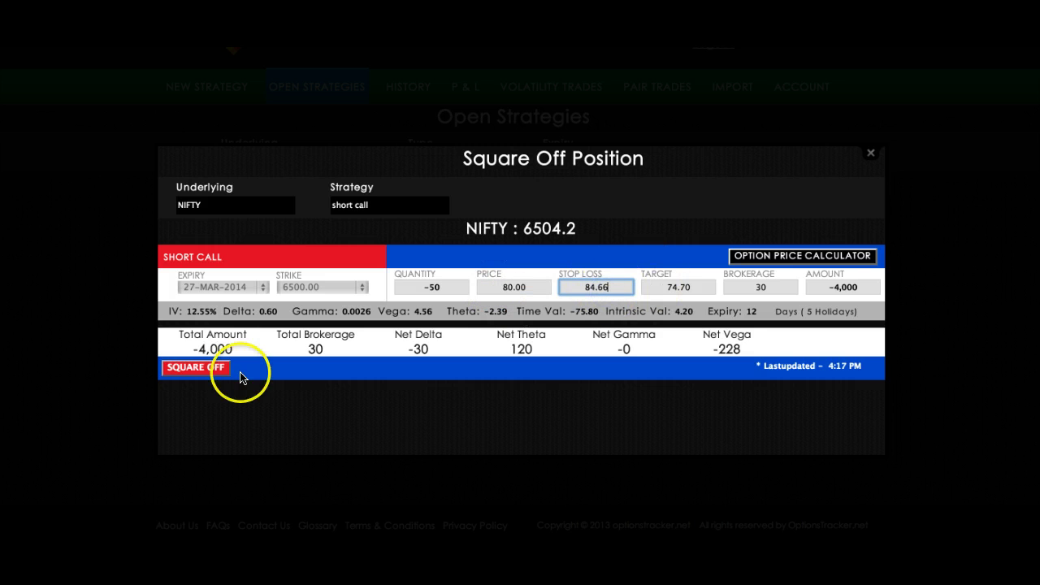
click(195, 367)
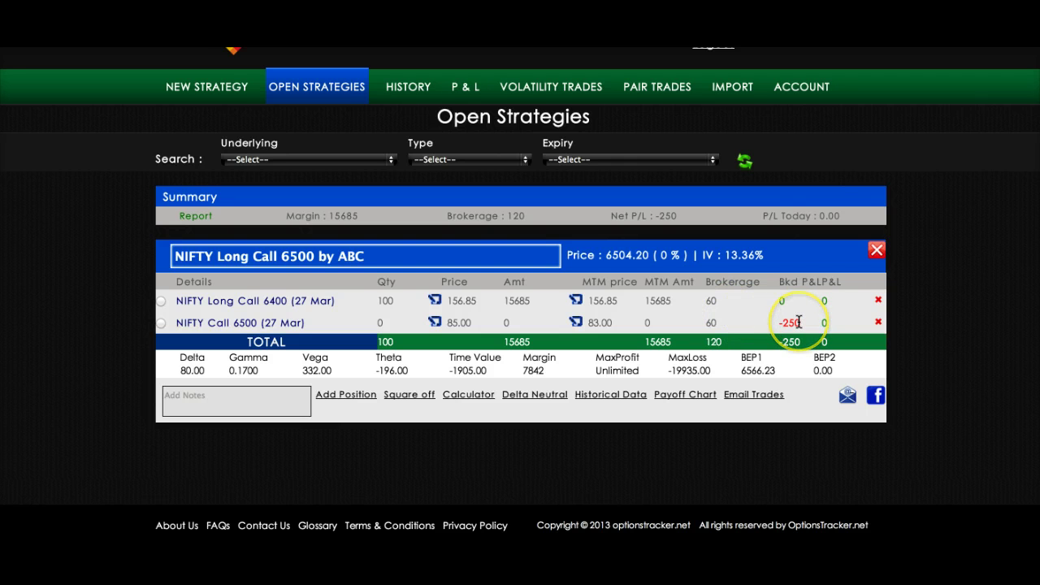
- Select the NIFTY Long Call 6400 row and open its price calculator, showing 156.21 at IV 14.00, 12 days
scroll(732, 317, down, 1)
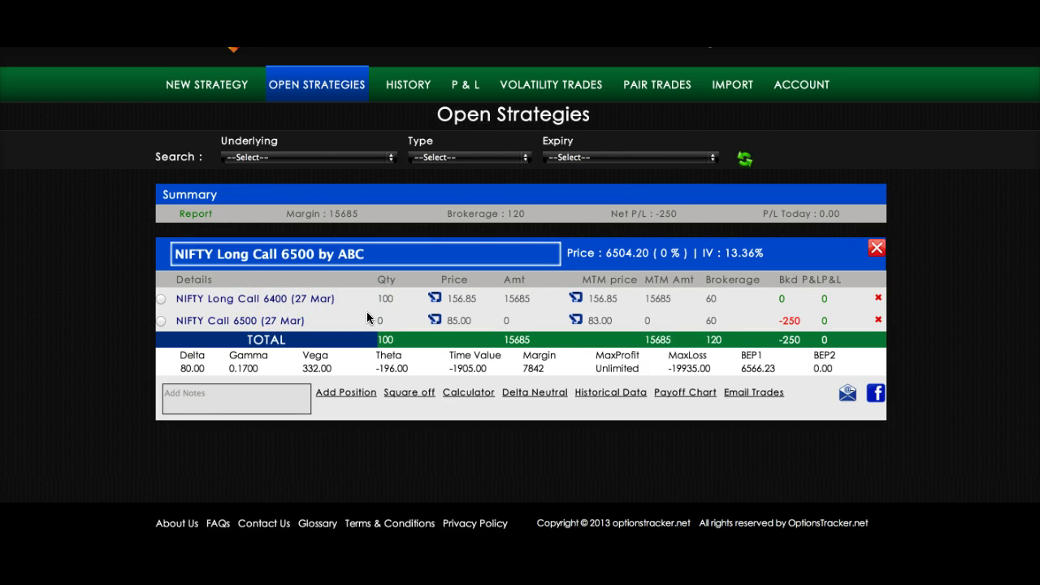
scroll(367, 313, down, 1)
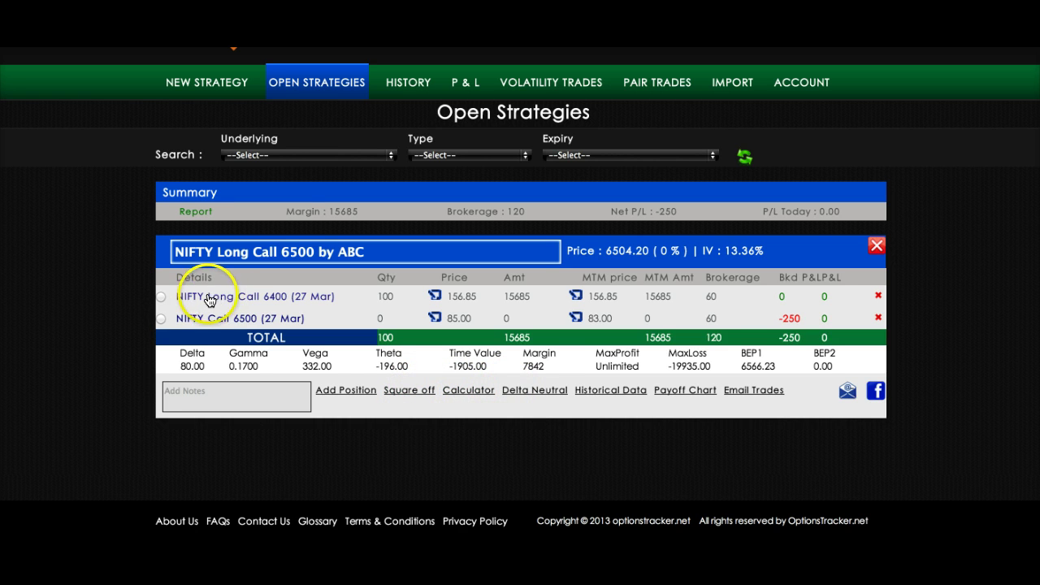
click(161, 297)
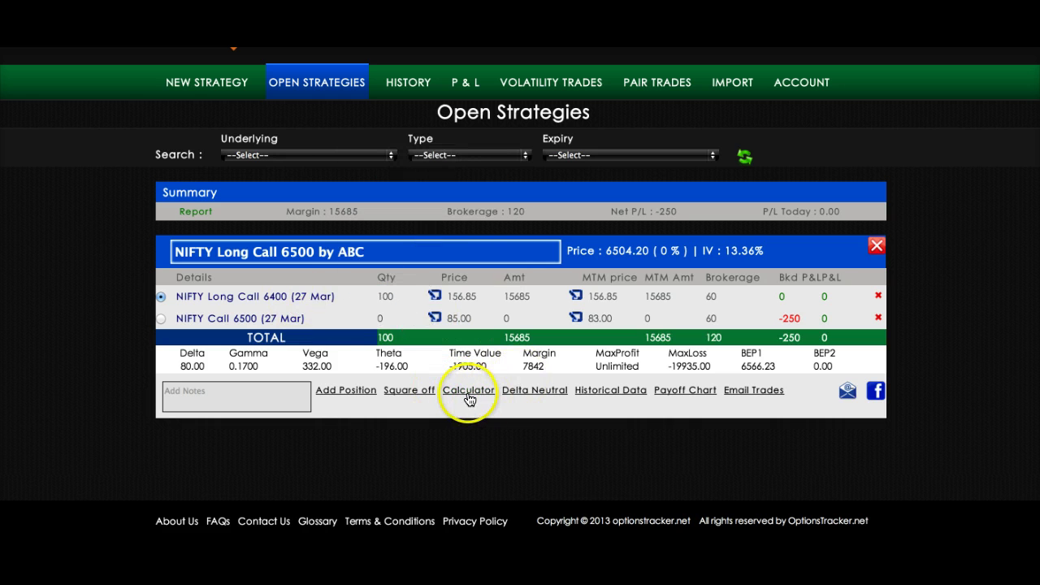
click(469, 394)
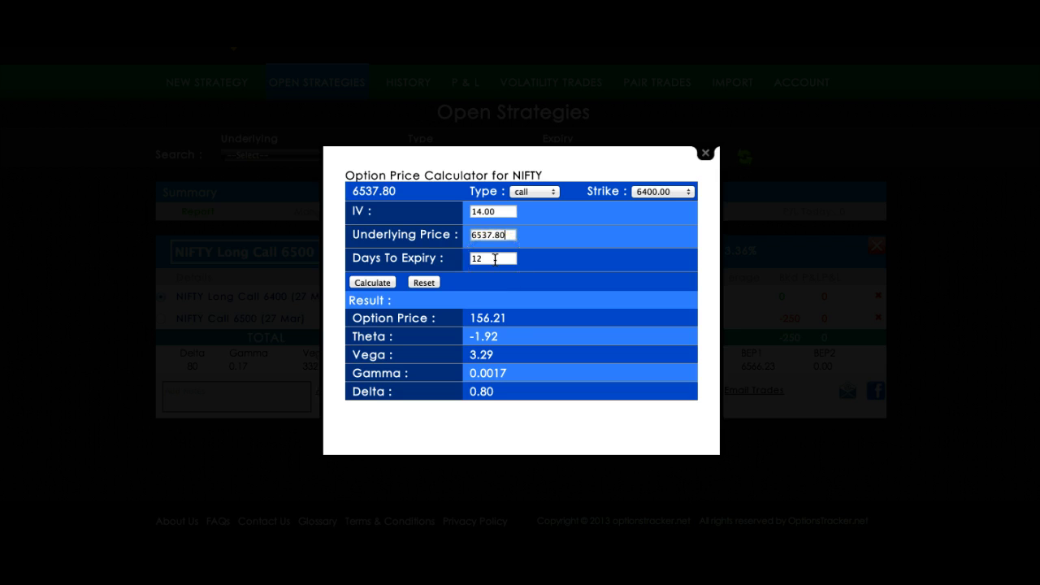
- Price the 6400 call at underlying 6600 with 5 days to expiry, giving 201.25
double_click(495, 258)
click(516, 234)
drag(510, 235, 461, 235)
click(478, 257)
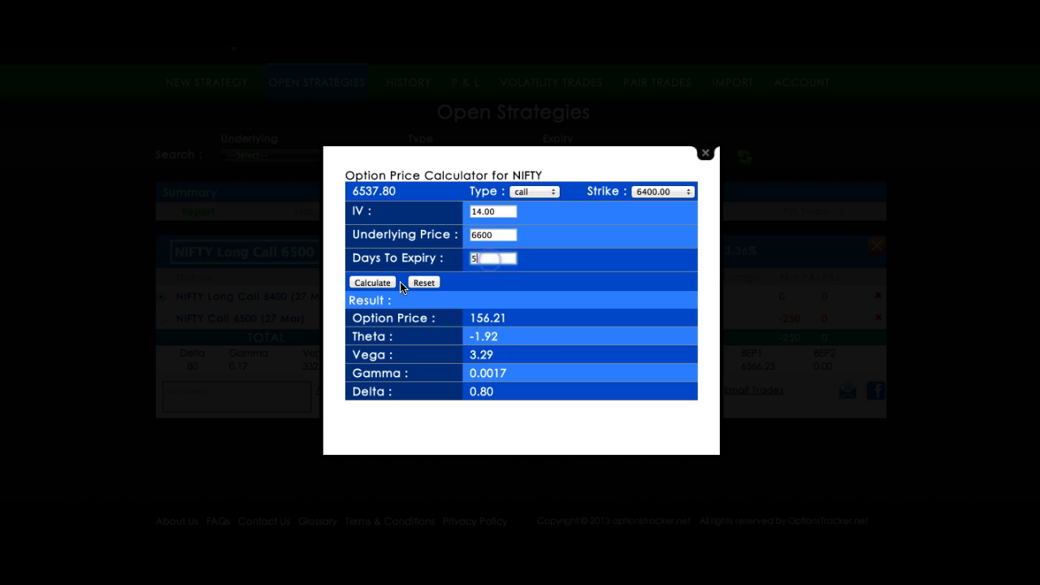
click(369, 282)
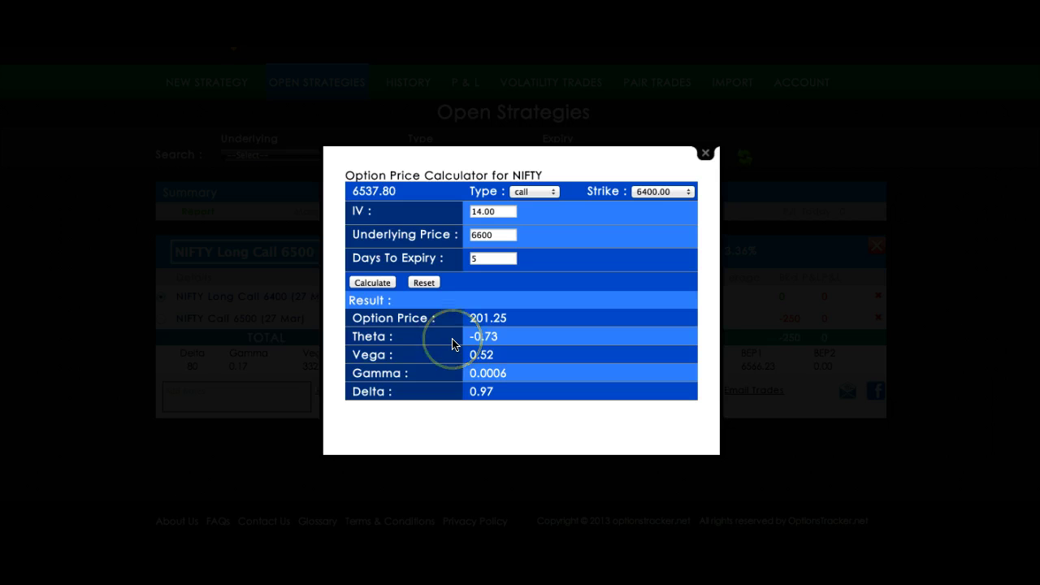
- Switch the strike to 6500.00 and the type to put, then close the calculator
click(658, 193)
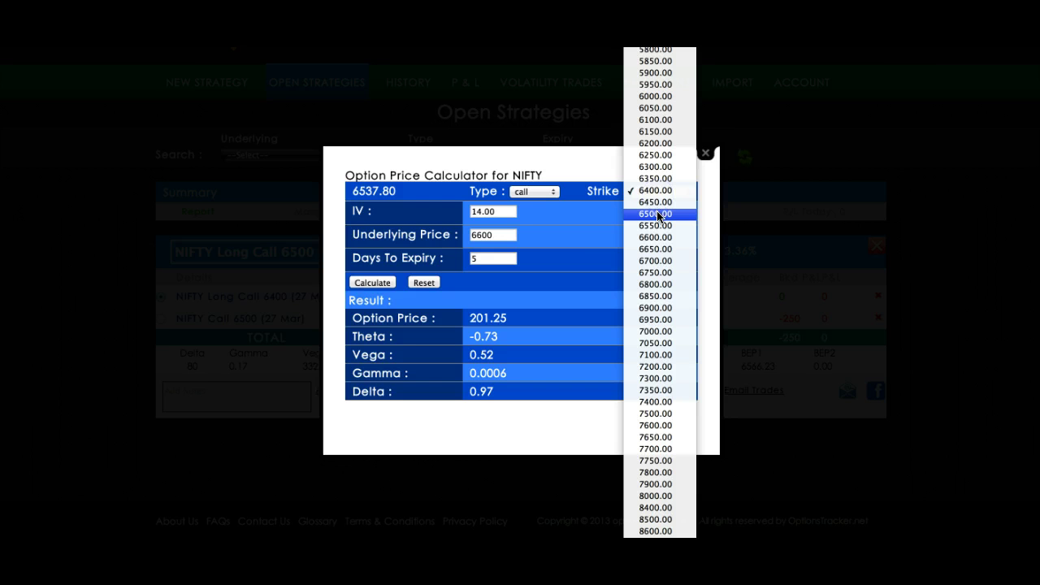
click(658, 214)
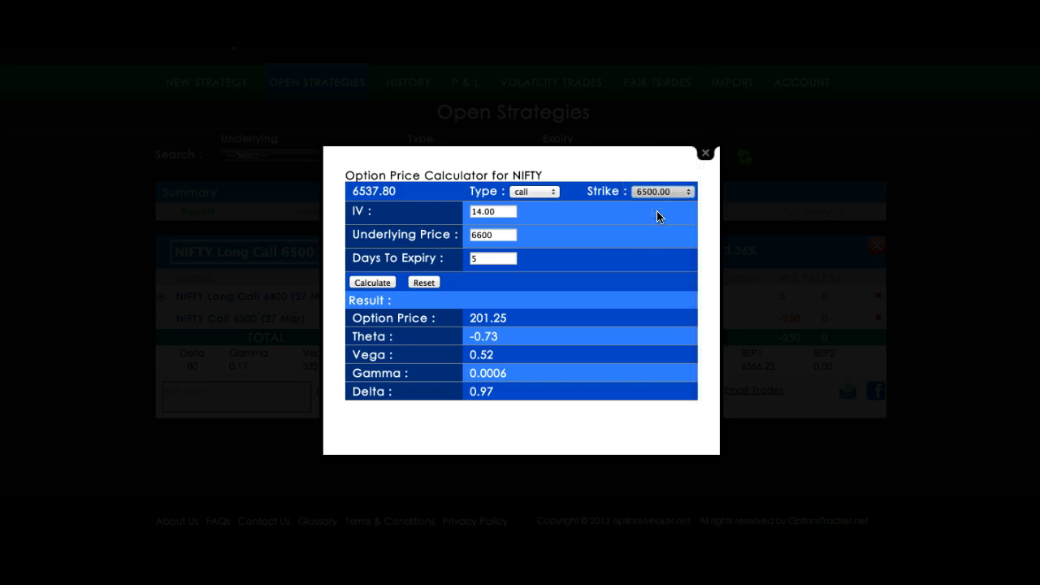
click(524, 194)
click(533, 203)
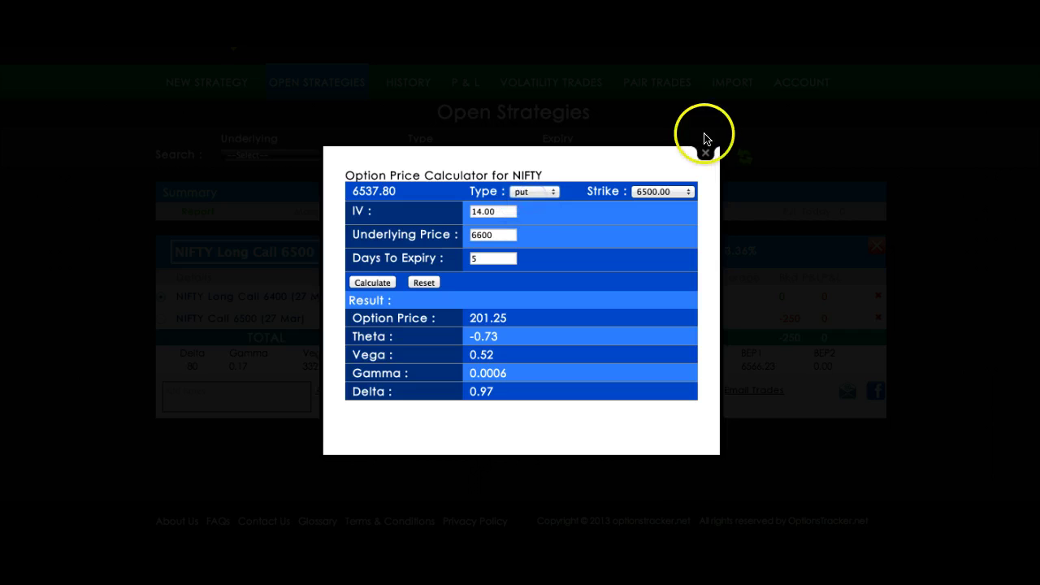
click(704, 152)
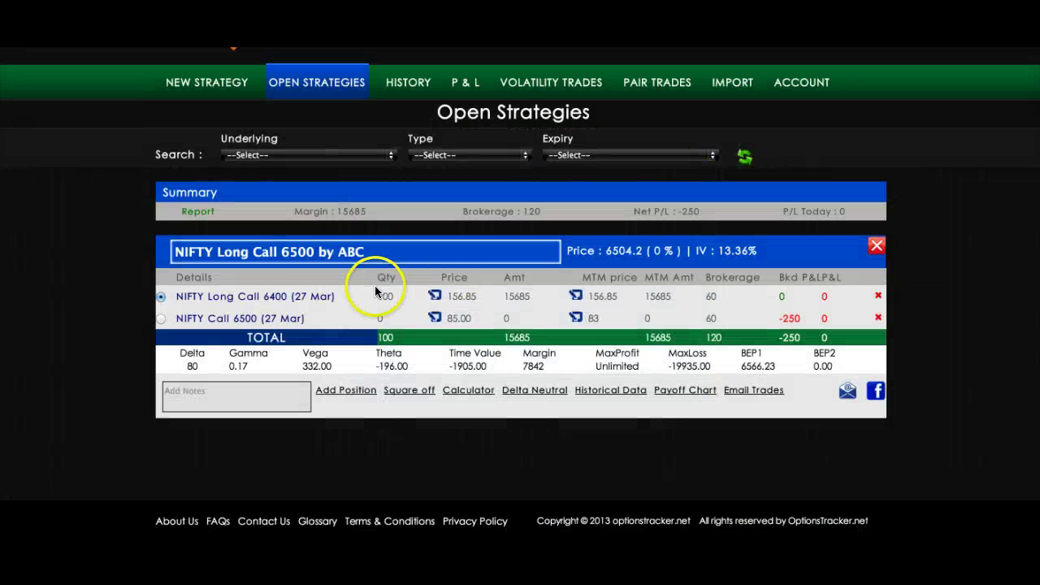